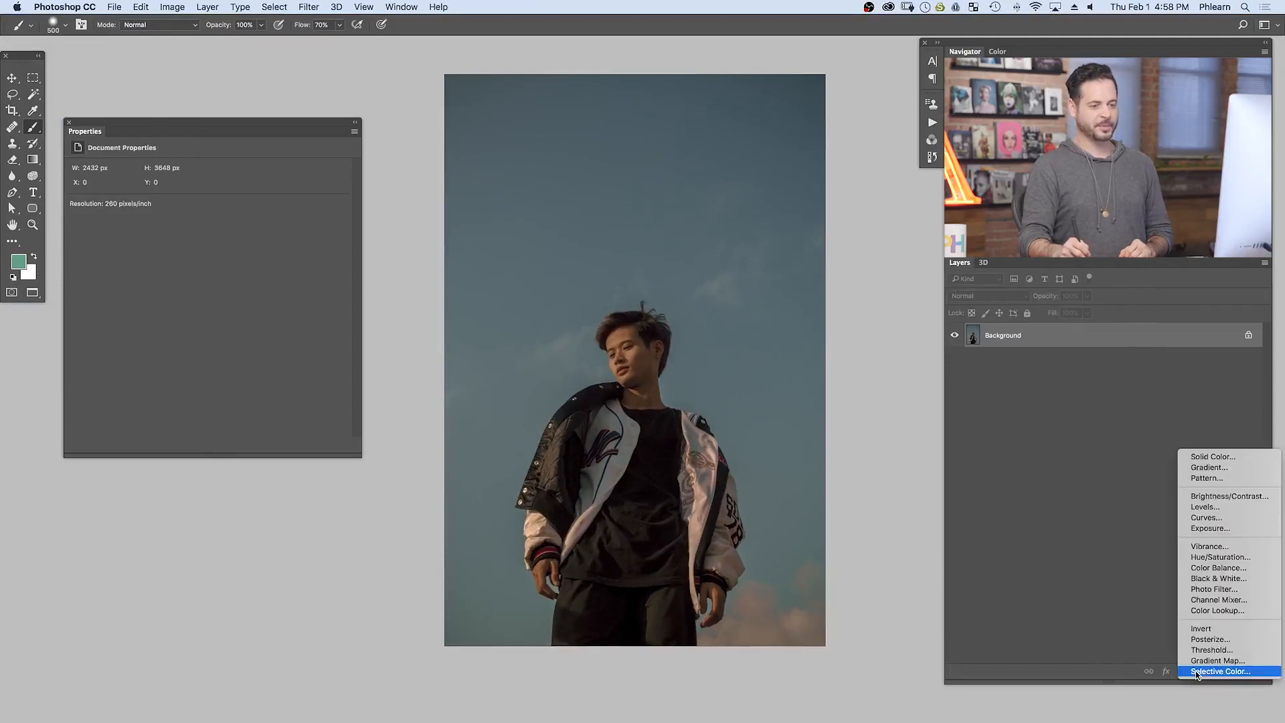
# Step: Add a Channel Mixer adjustment layer above the Background with Red as the output channel
pyautogui.click(1213, 601)
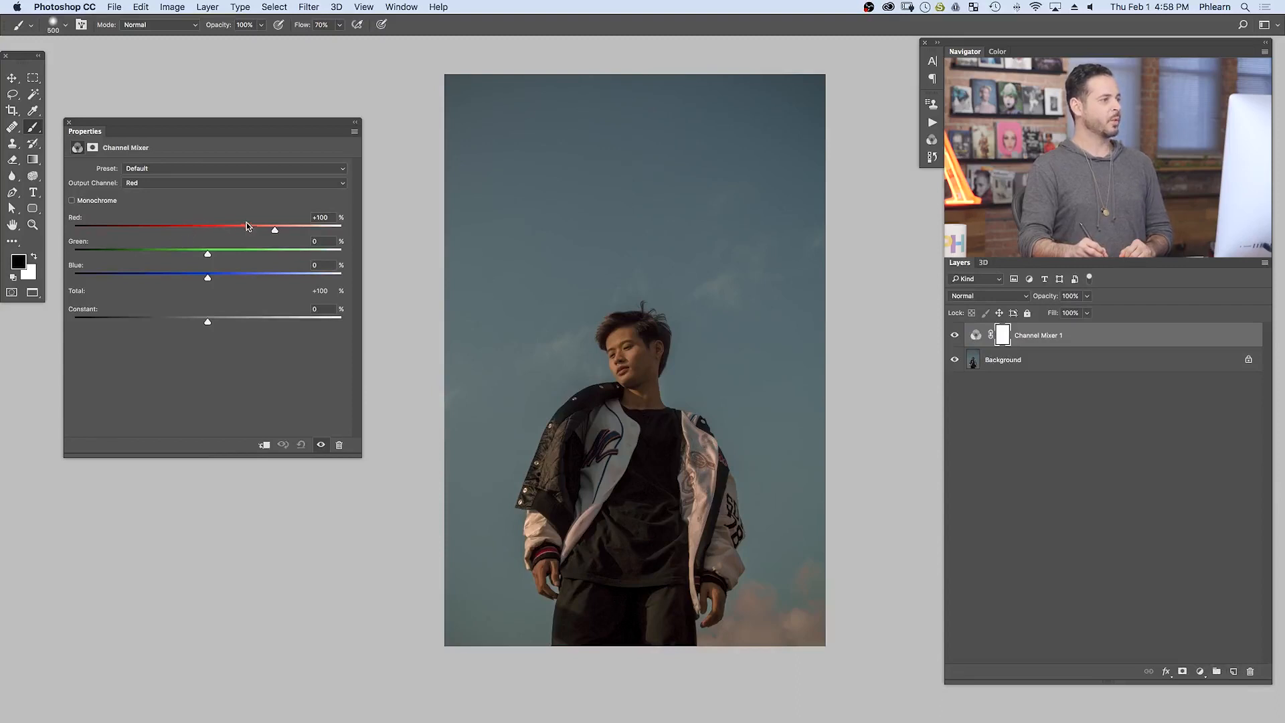
pyautogui.click(160, 185)
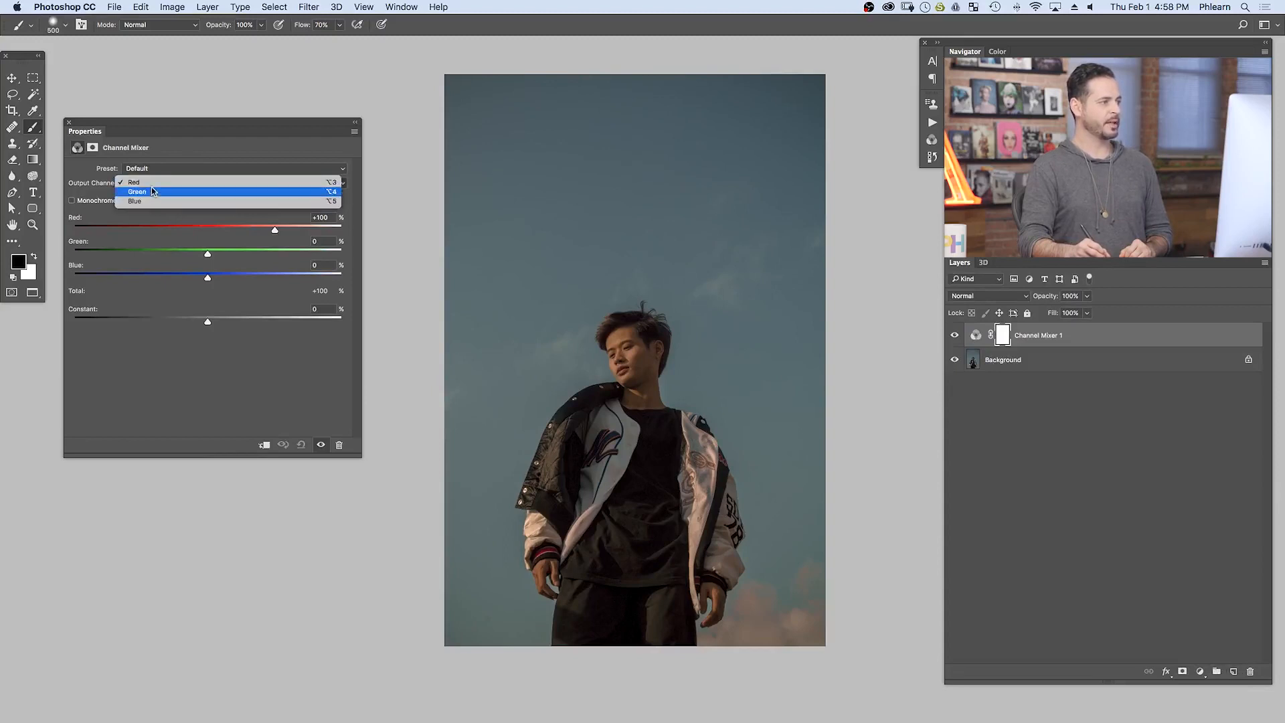
pyautogui.click(155, 185)
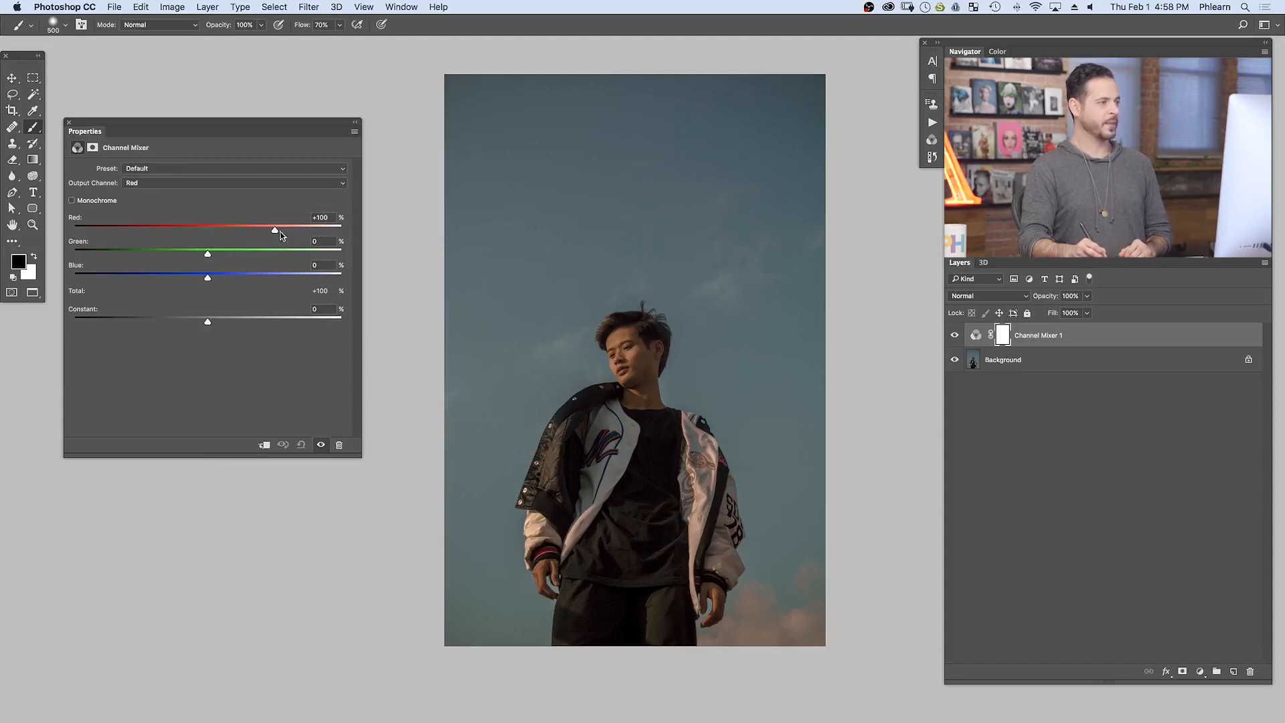
# Step: Try raising green to about +79% and blue to about +69% in the Red output channel, and reset the mixer to its defaults
pyautogui.moveTo(275, 229)
pyautogui.mouseDown()
pyautogui.moveTo(210, 227)
pyautogui.moveTo(275, 227)
pyautogui.mouseUp()
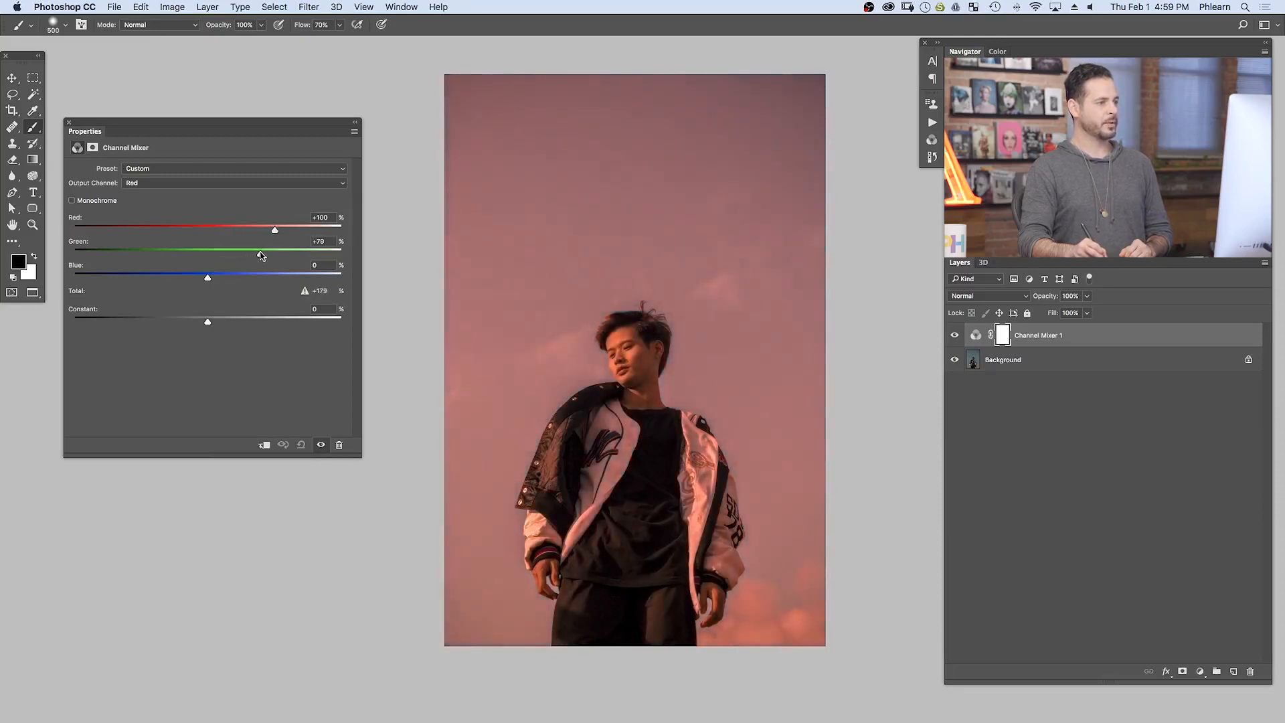
pyautogui.moveTo(262, 255); pyautogui.dragTo(238, 278)
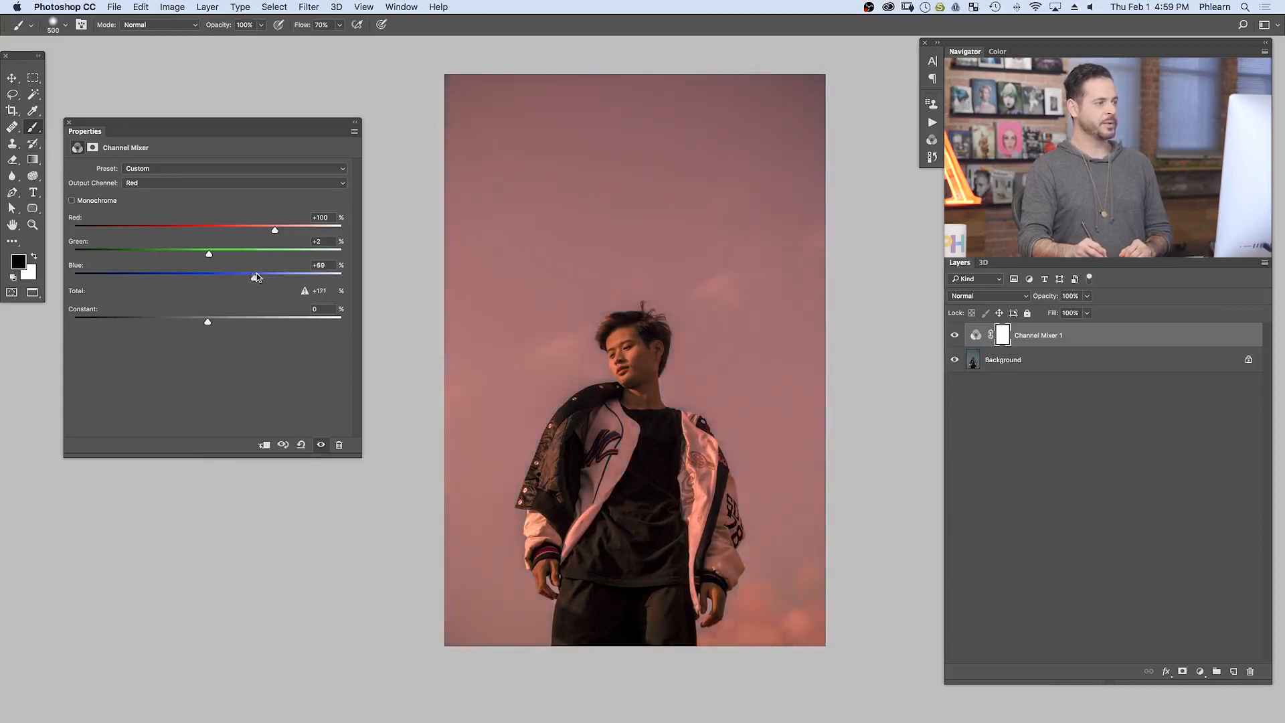
pyautogui.moveTo(276, 273); pyautogui.dragTo(209, 255)
pyautogui.click(301, 444)
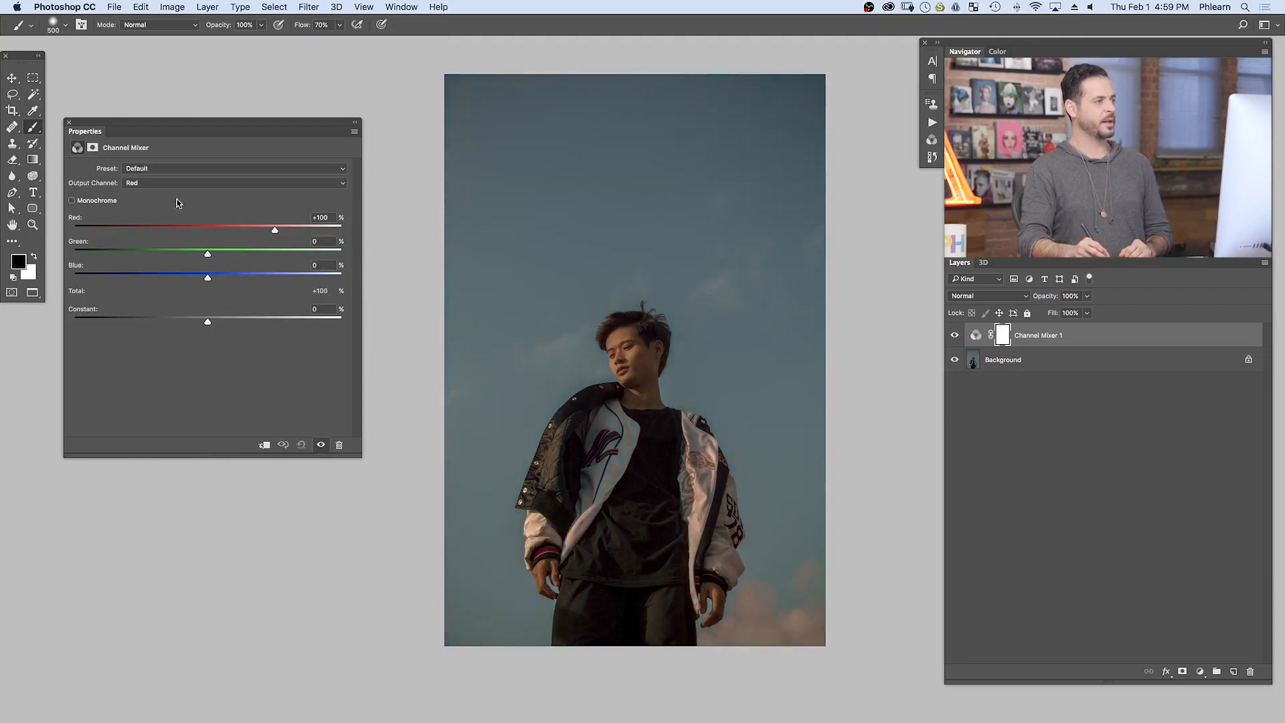
# Step: Try raising red to +5% and varying blue slightly in the Green output channel of the mixer
pyautogui.click(154, 184)
pyautogui.click(154, 192)
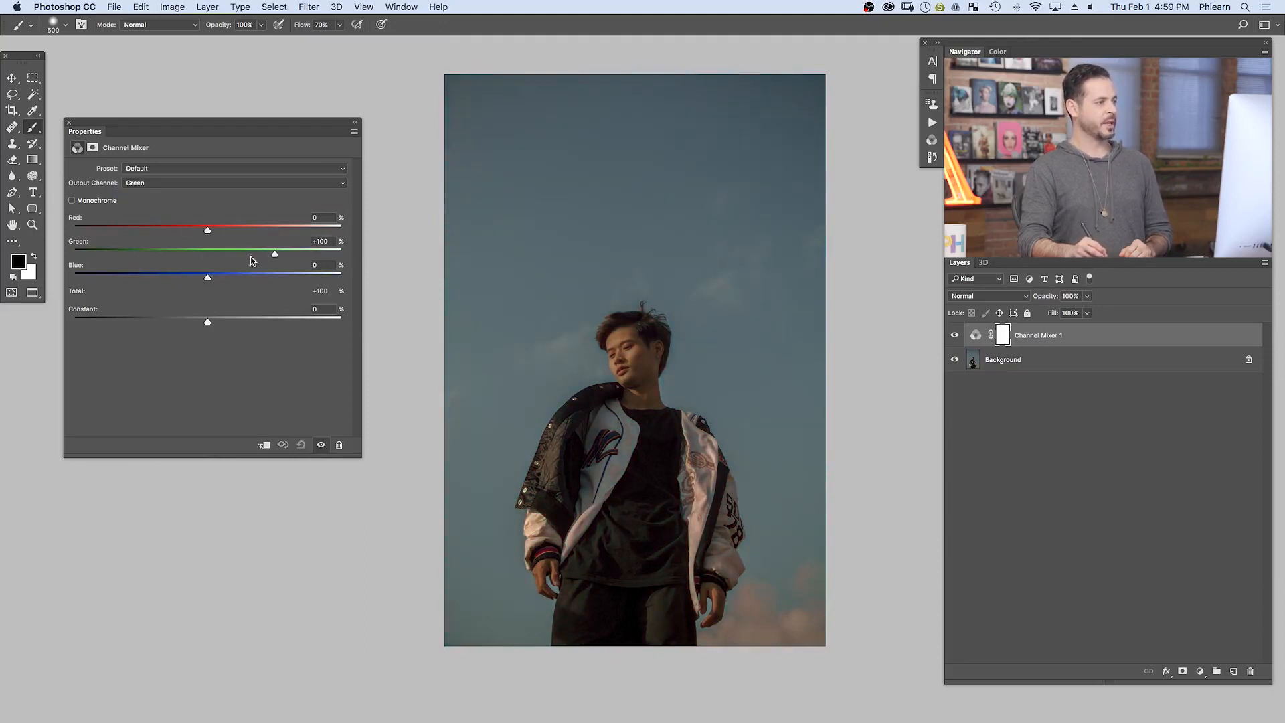
pyautogui.moveTo(277, 259)
pyautogui.mouseDown()
pyautogui.moveTo(303, 250)
pyautogui.moveTo(243, 253)
pyautogui.moveTo(275, 251)
pyautogui.mouseUp()
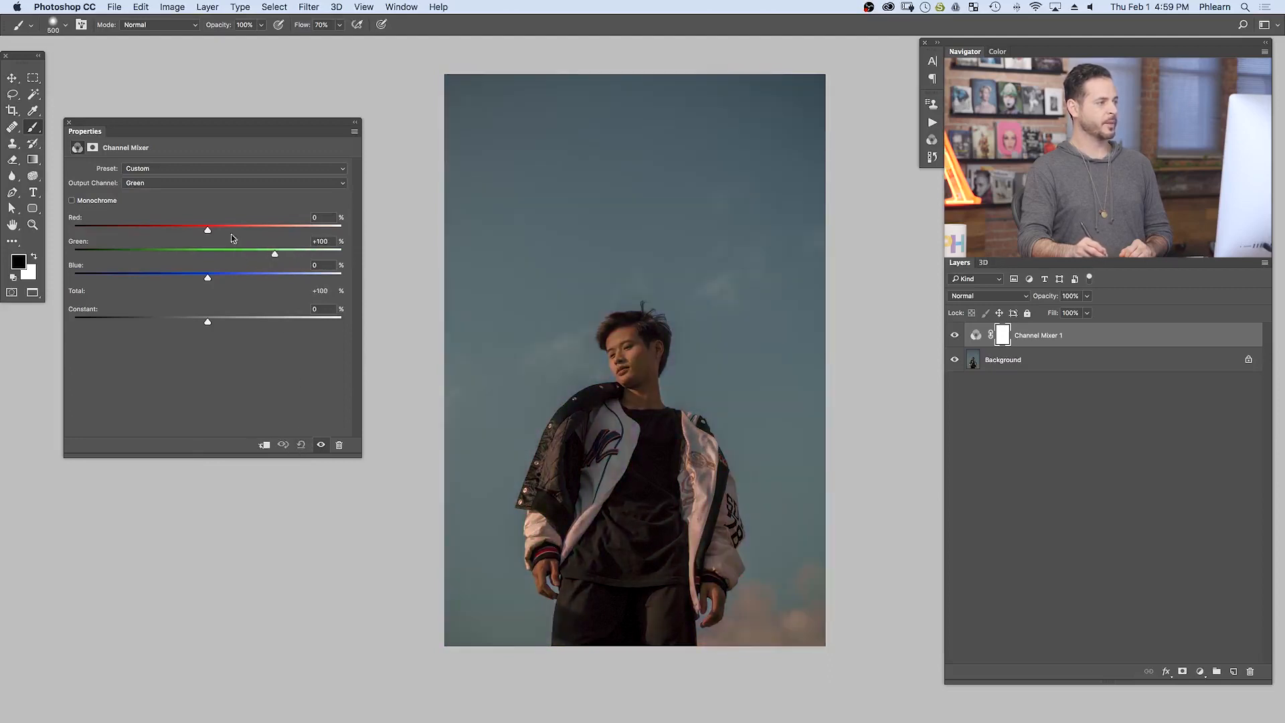
pyautogui.moveTo(209, 232)
pyautogui.mouseDown()
pyautogui.moveTo(235, 230)
pyautogui.moveTo(175, 229)
pyautogui.moveTo(229, 229)
pyautogui.moveTo(209, 229)
pyautogui.mouseUp()
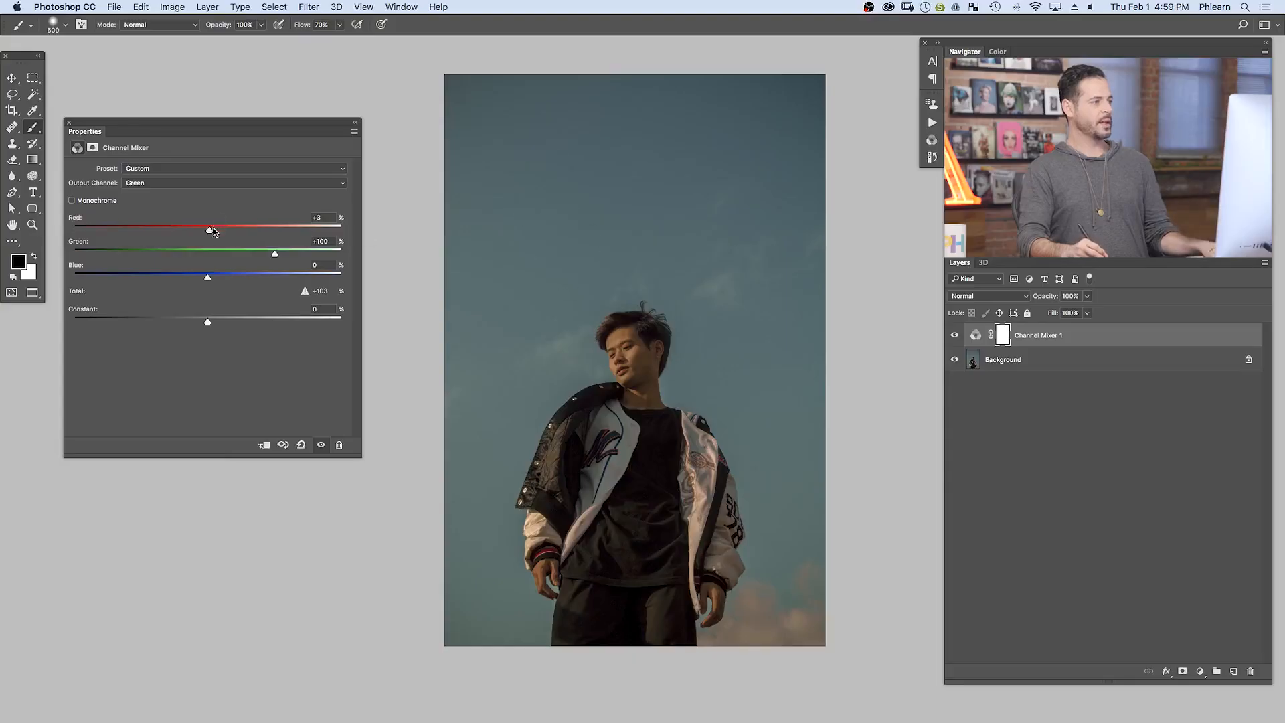
pyautogui.moveTo(213, 228)
pyautogui.mouseDown()
pyautogui.moveTo(239, 227)
pyautogui.moveTo(169, 228)
pyautogui.moveTo(229, 230)
pyautogui.moveTo(211, 229)
pyautogui.mouseUp()
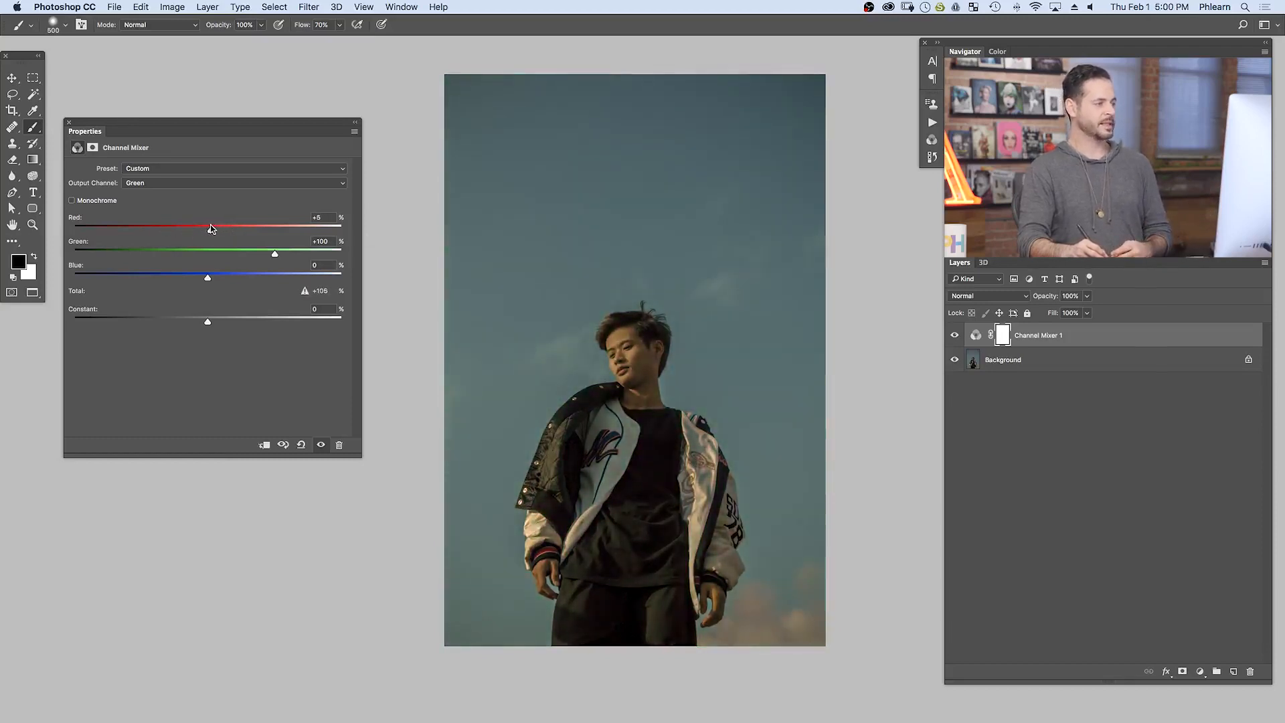
pyautogui.moveTo(214, 280)
pyautogui.mouseDown()
pyautogui.moveTo(229, 276)
pyautogui.moveTo(207, 275)
pyautogui.mouseUp()
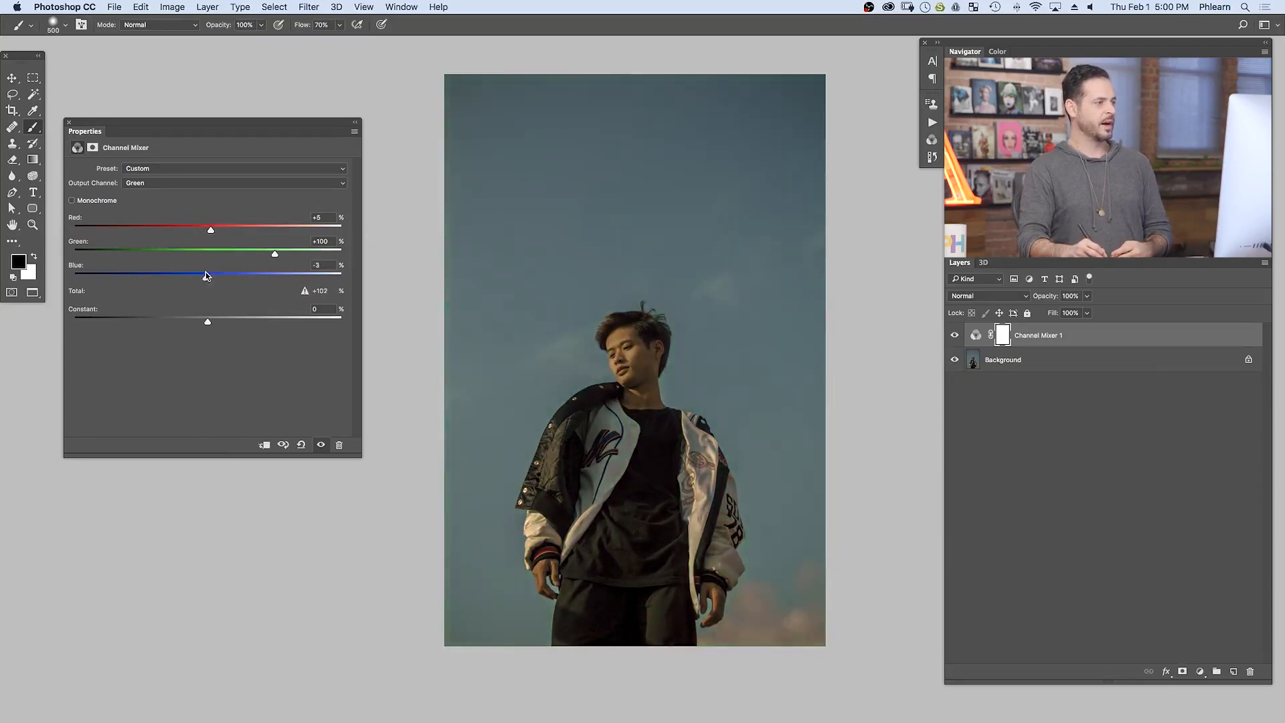
# Step: Try red at -34% and green at +72% in the Blue output channel, and reset the Channel Mixer
pyautogui.click(206, 182)
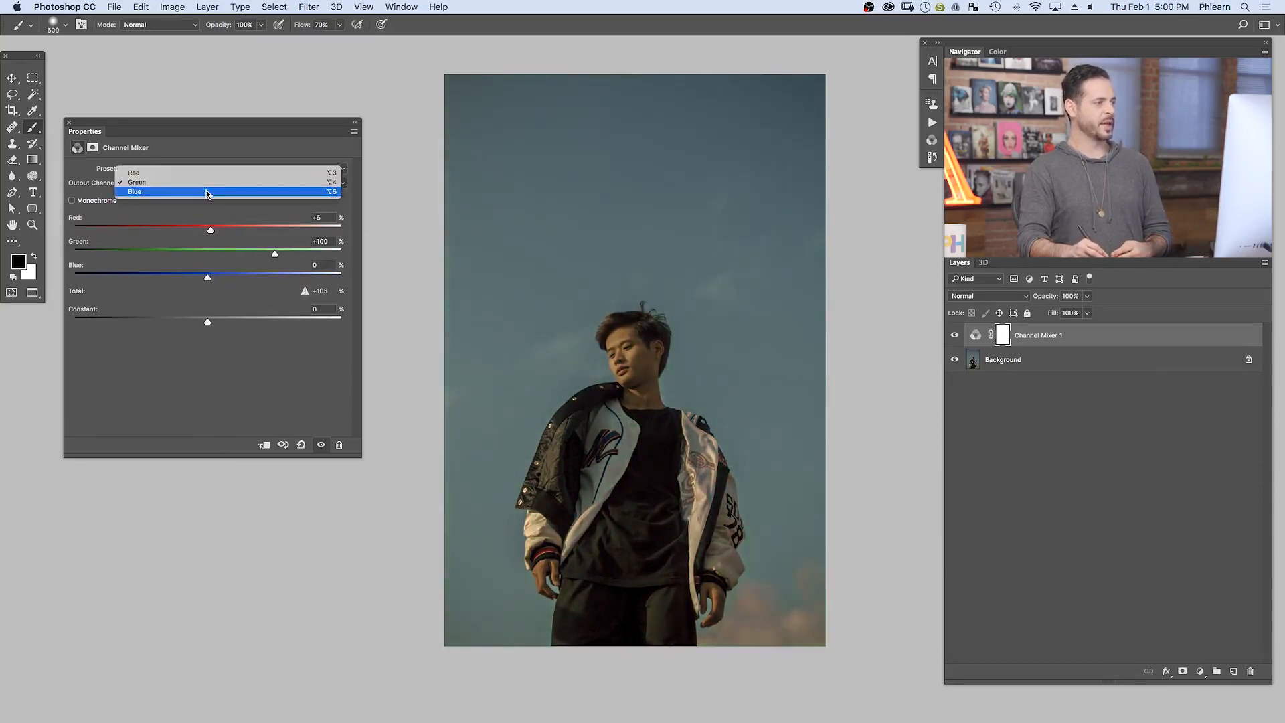
pyautogui.click(206, 192)
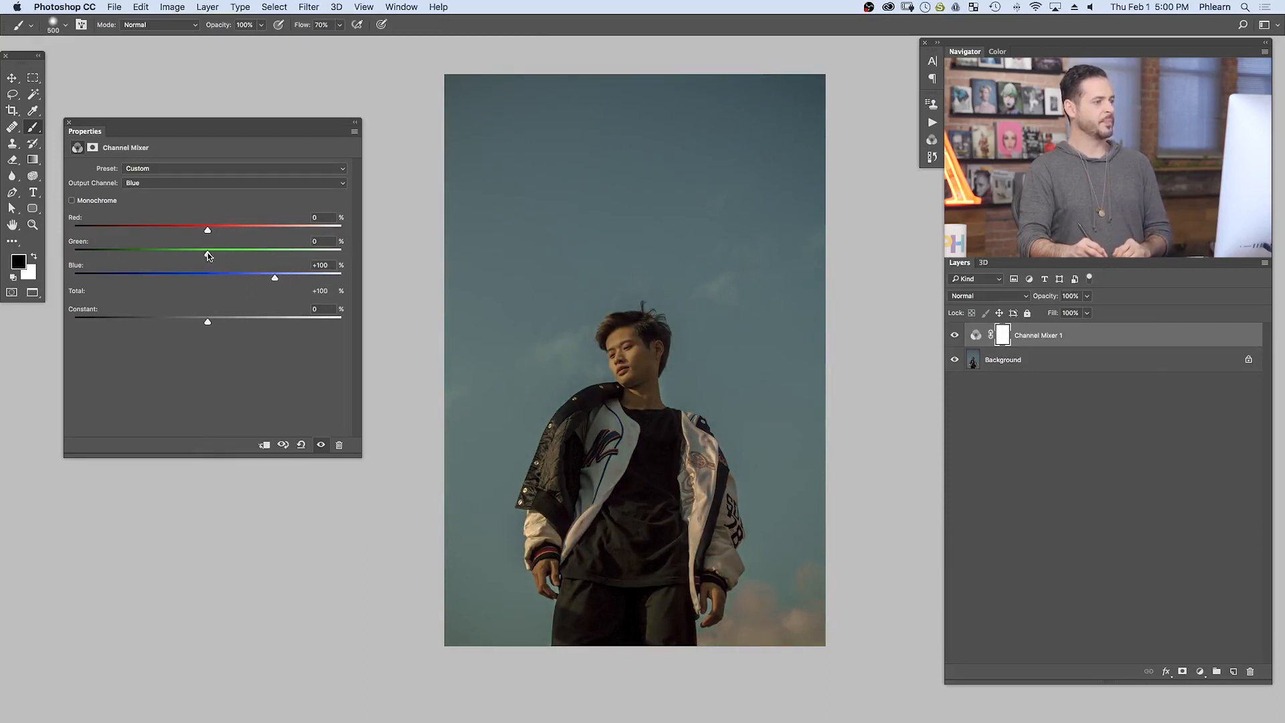
pyautogui.moveTo(208, 255); pyautogui.dragTo(252, 255)
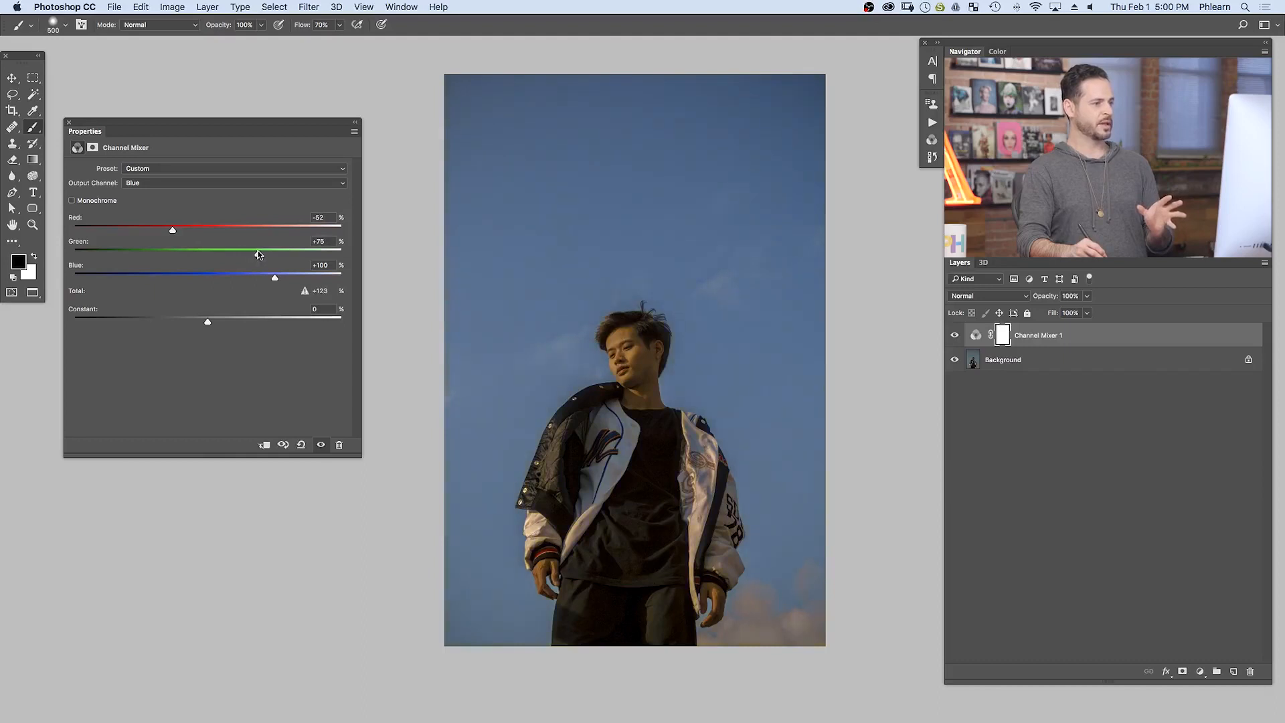
pyautogui.moveTo(262, 254)
pyautogui.mouseDown()
pyautogui.moveTo(235, 255)
pyautogui.moveTo(253, 254)
pyautogui.mouseUp()
pyautogui.moveTo(176, 231); pyautogui.dragTo(185, 231)
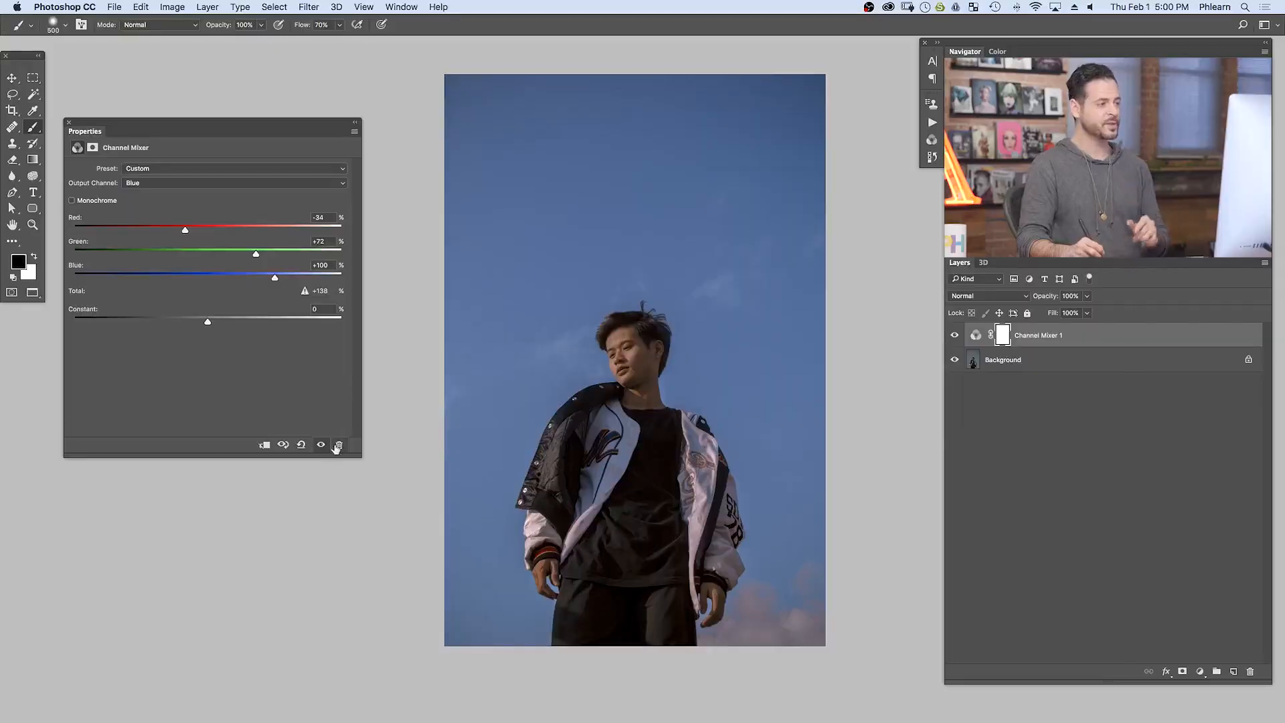
pyautogui.click(302, 444)
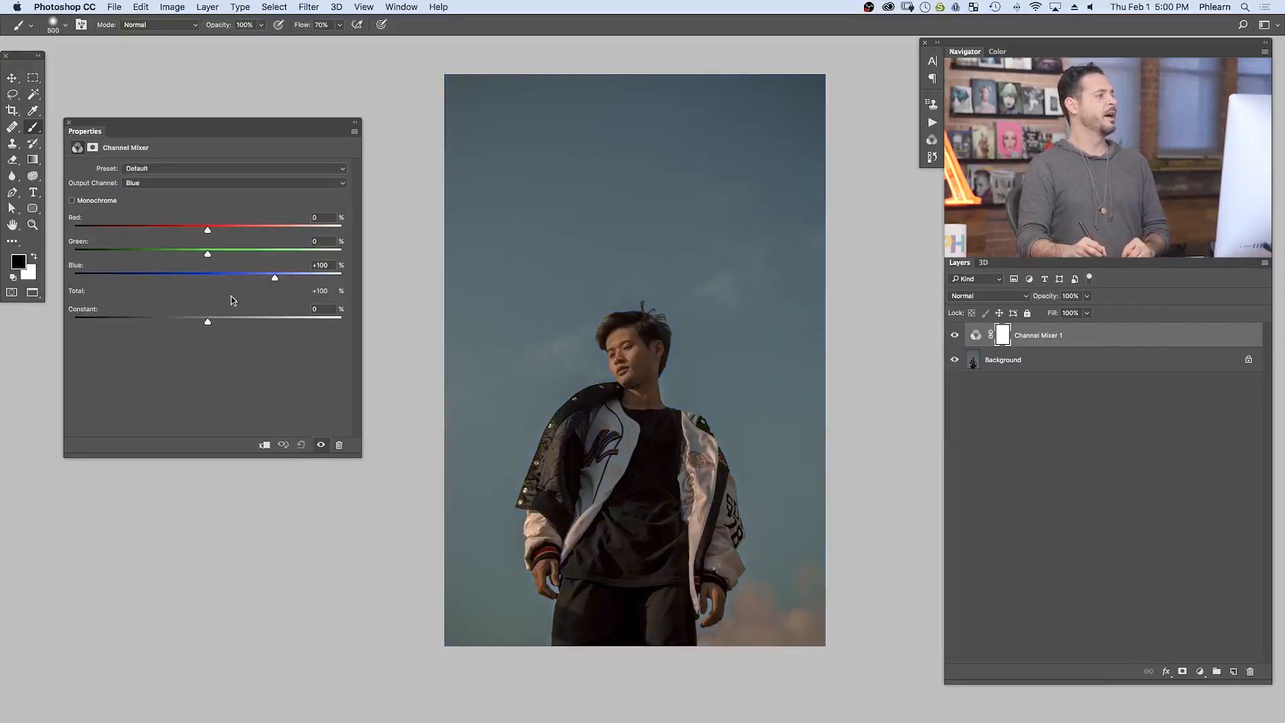
# Step: Set the Blue output's constant to -75% and the Green output to about -39% red, +182% green, +65% blue and -25% constant
pyautogui.moveTo(208, 325); pyautogui.dragTo(158, 320)
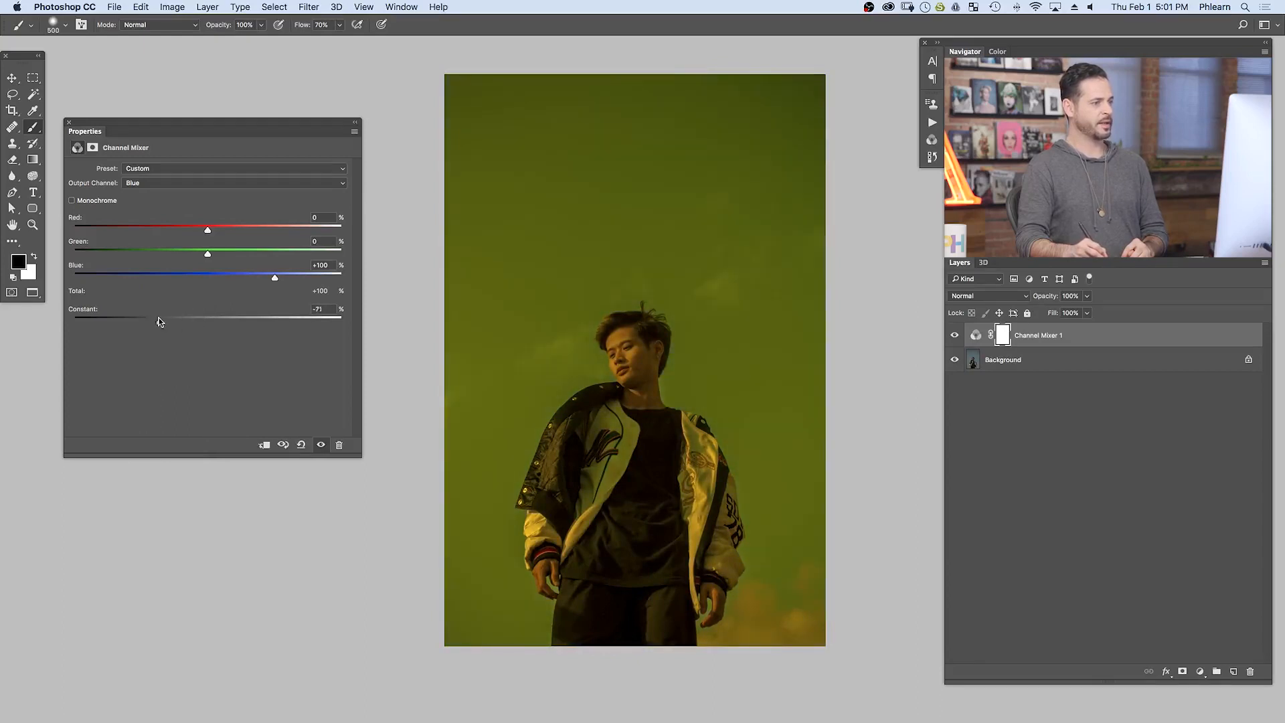
pyautogui.click(164, 183)
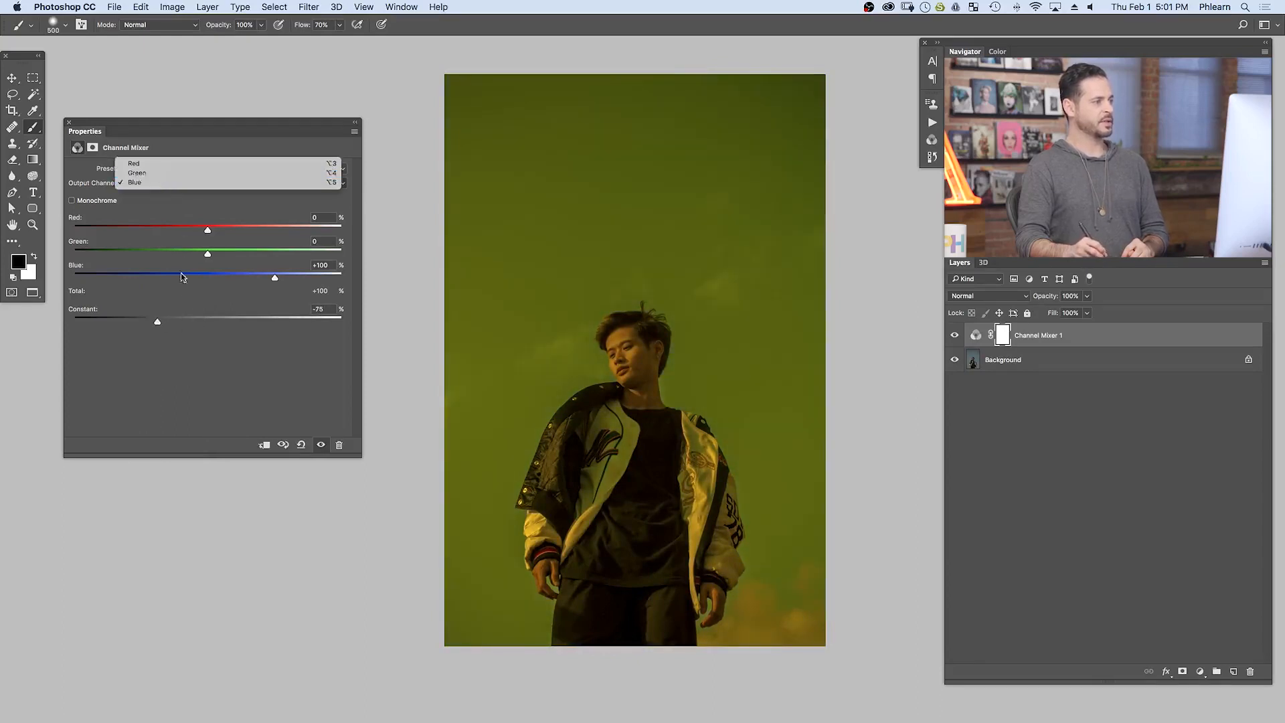
pyautogui.click(167, 173)
pyautogui.moveTo(208, 320); pyautogui.dragTo(248, 281)
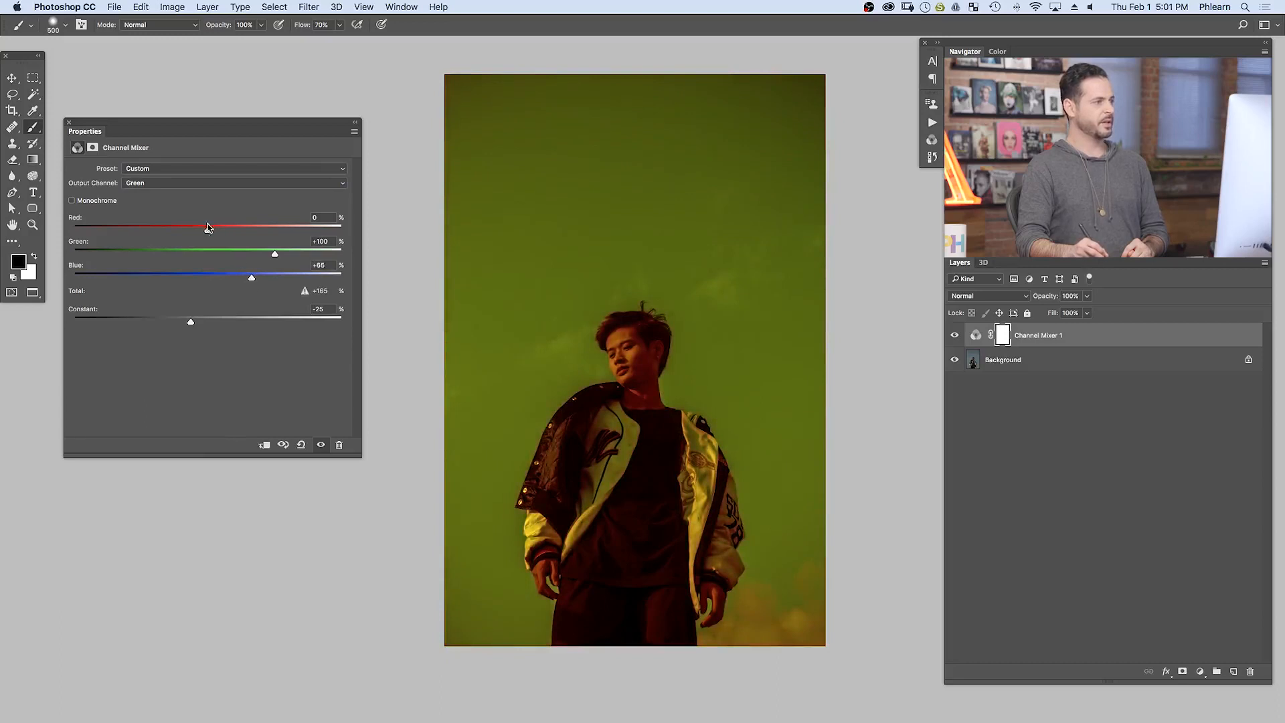
pyautogui.moveTo(208, 229); pyautogui.dragTo(181, 229)
pyautogui.moveTo(274, 255); pyautogui.dragTo(330, 256)
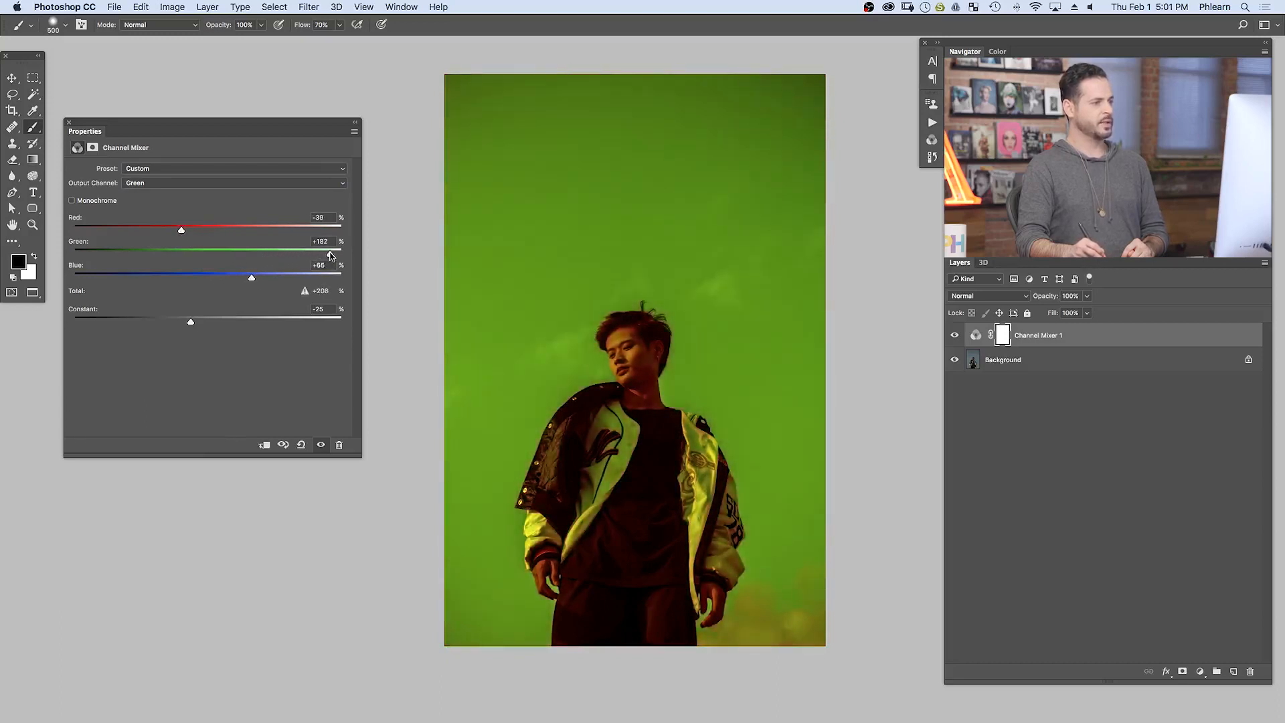
# Step: In the Red output channel, set red to +143%, green to +42%, blue to -103% and the constant to +22%
pyautogui.click(193, 183)
pyautogui.click(193, 174)
pyautogui.moveTo(281, 226); pyautogui.dragTo(295, 232)
pyautogui.moveTo(207, 254); pyautogui.dragTo(139, 278)
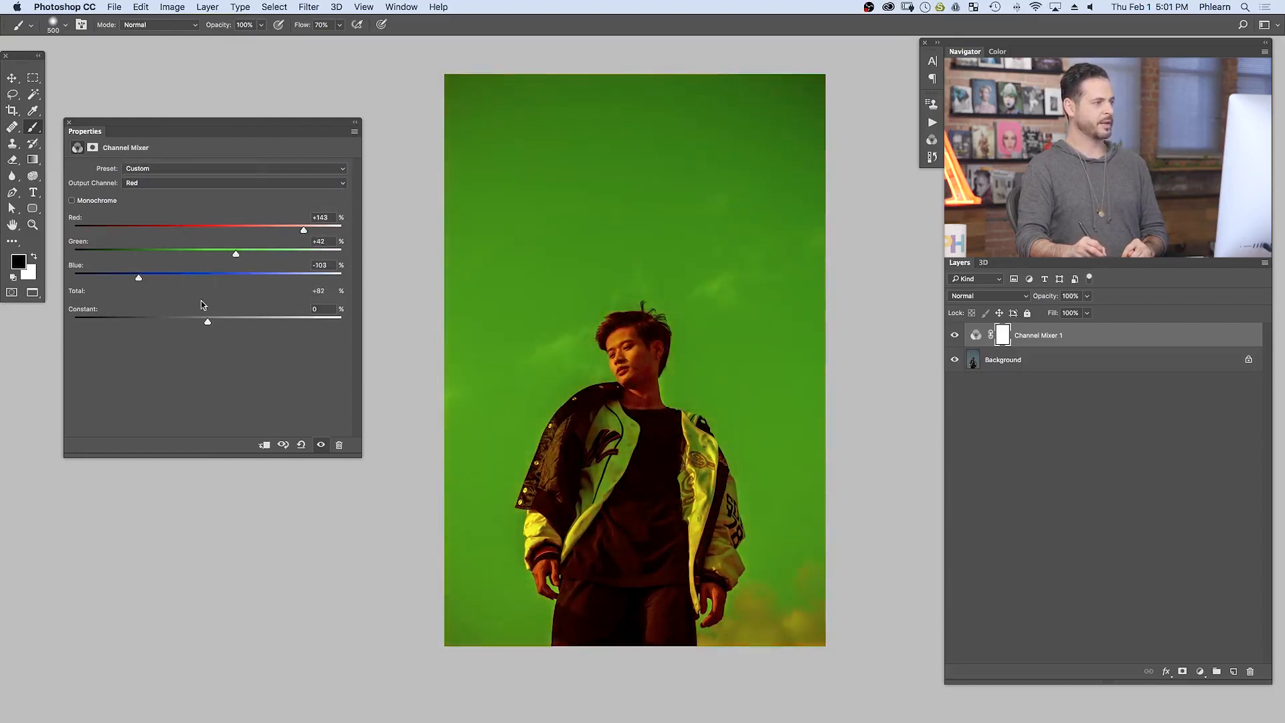
pyautogui.moveTo(207, 321)
pyautogui.mouseDown()
pyautogui.moveTo(221, 319)
pyautogui.moveTo(210, 320)
pyautogui.mouseUp()
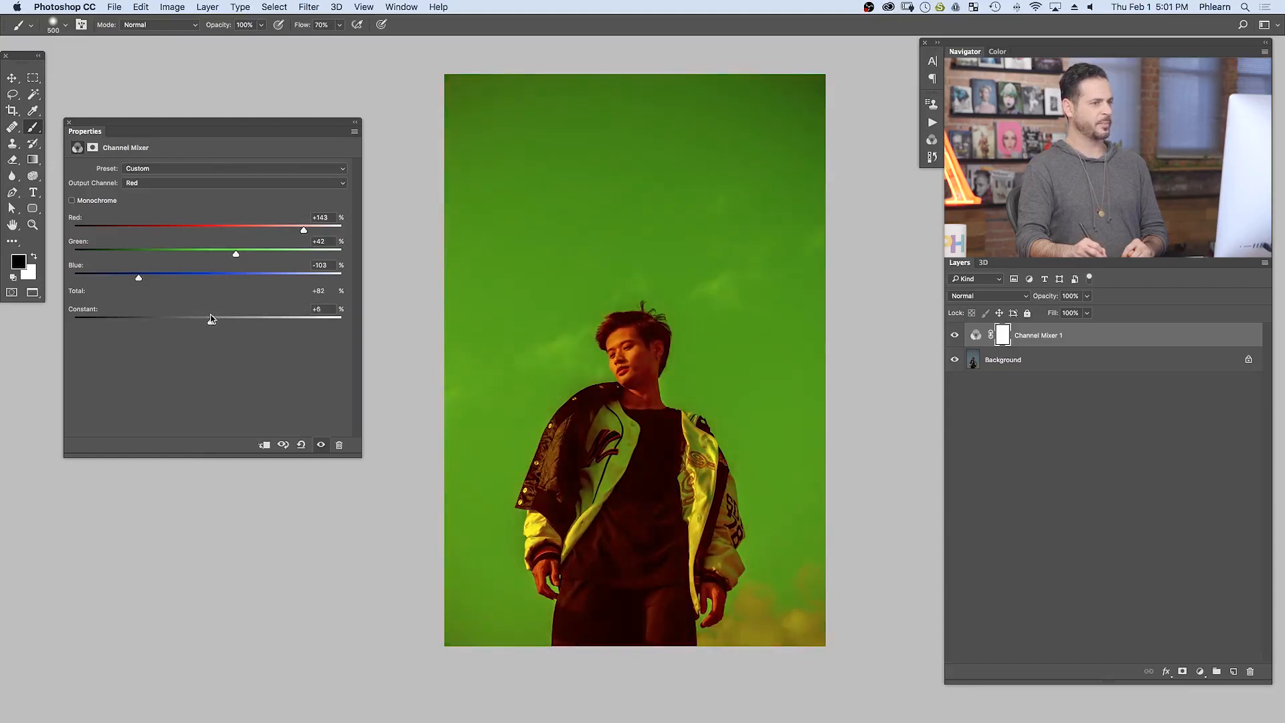
pyautogui.click(955, 335)
pyautogui.click(954, 334)
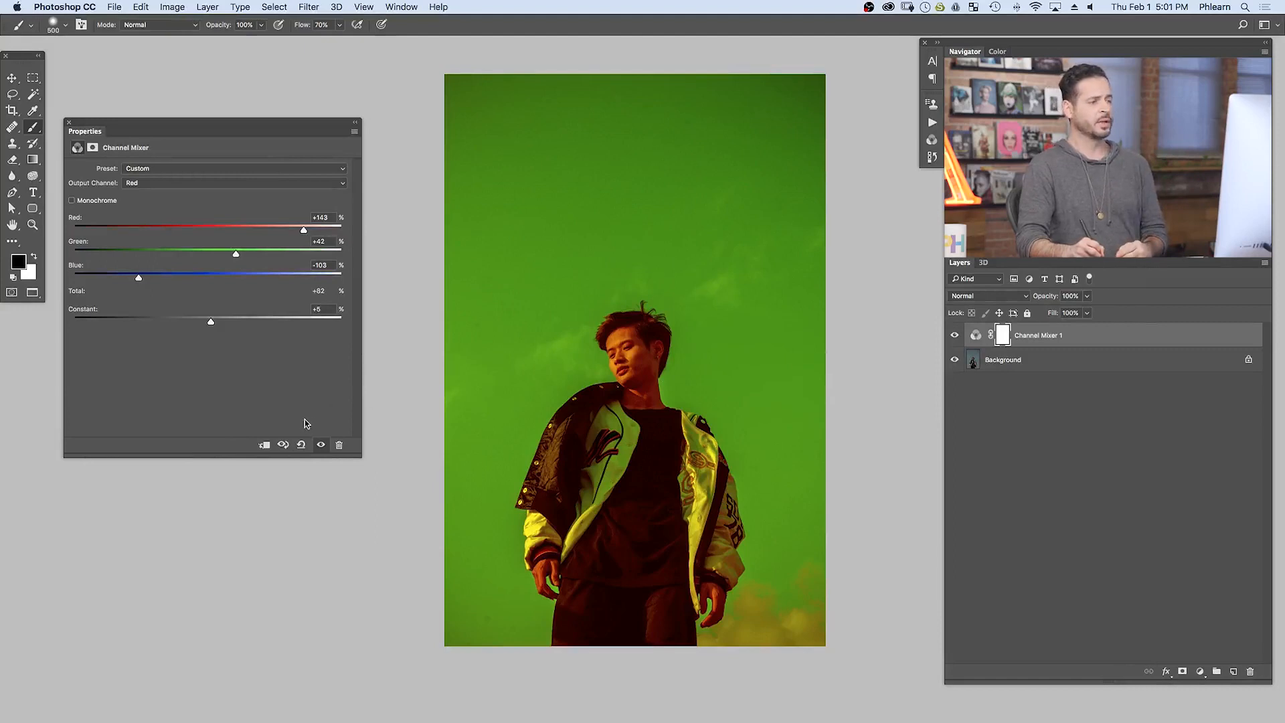
pyautogui.moveTo(212, 324); pyautogui.dragTo(225, 327)
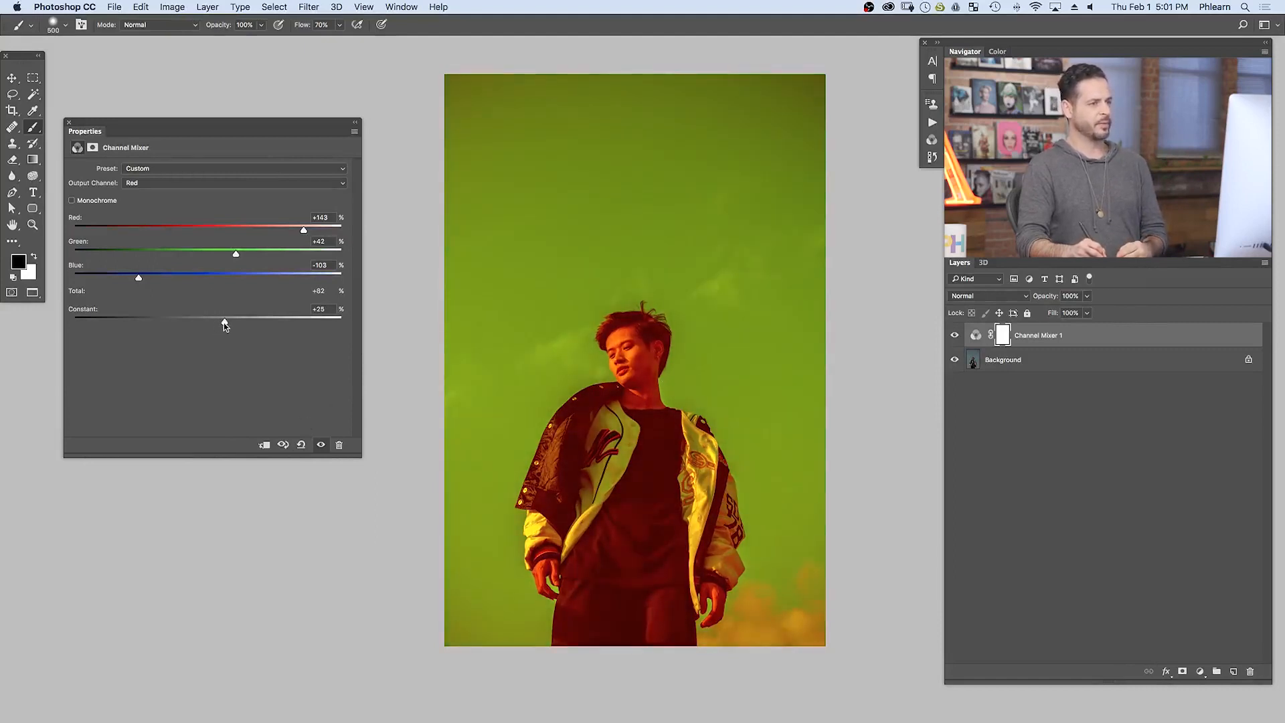
# Step: Stamp the visible image into a new hidden layer and reset the Channel Mixer adjustment to its defaults
pyautogui.press('super+alt+shift+e')
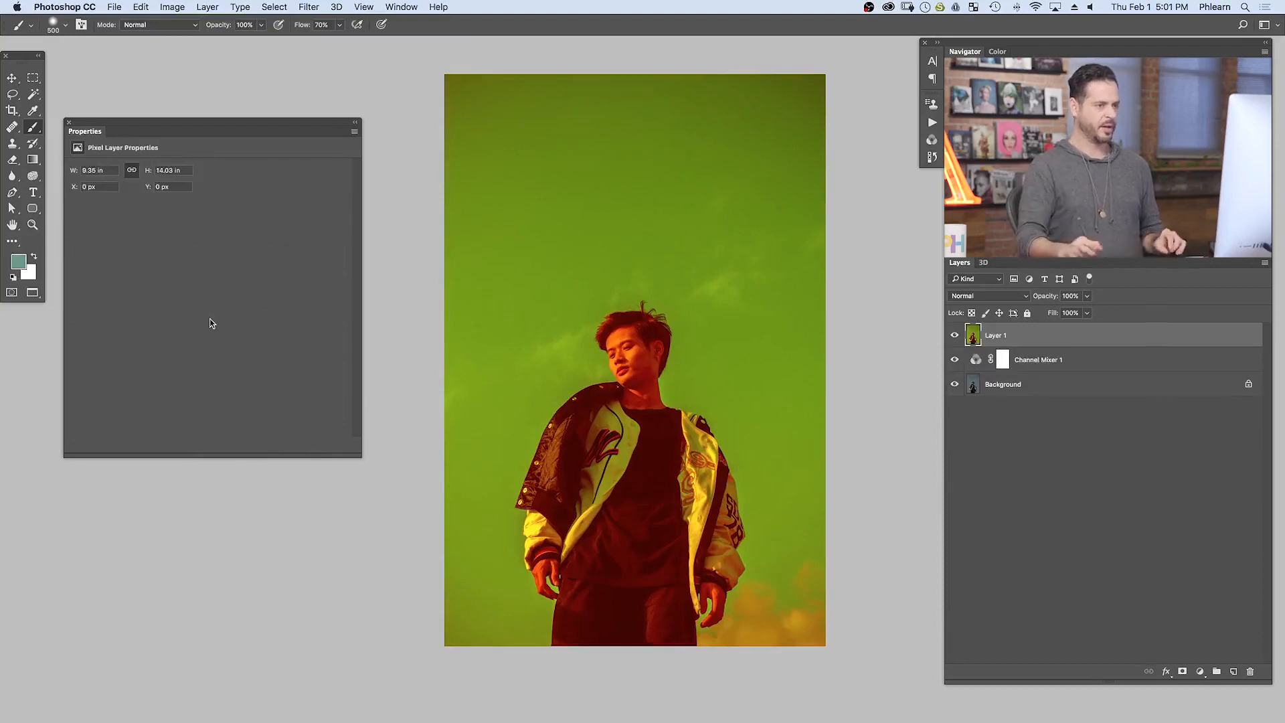
pyautogui.click(972, 357)
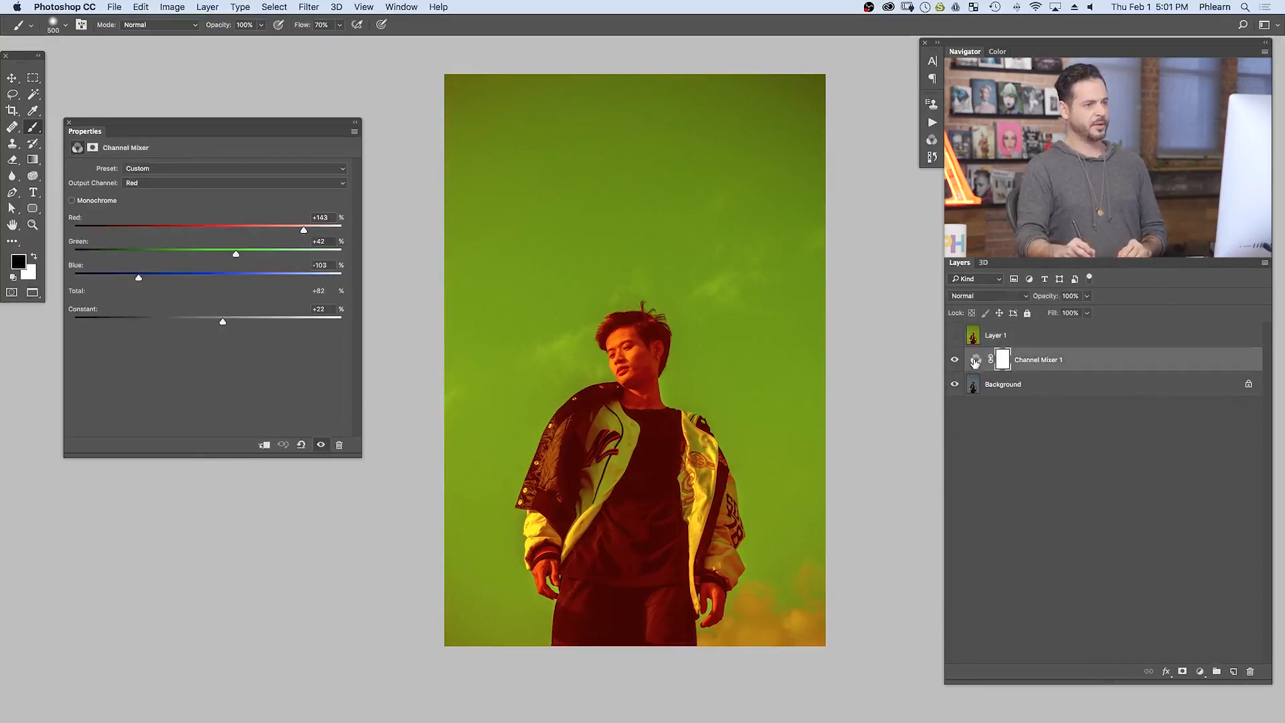
pyautogui.click(300, 445)
# Step: In the Green output channel, set red to +50%, blue to +72% and the constant to -48%, and compare with the original
pyautogui.click(167, 184)
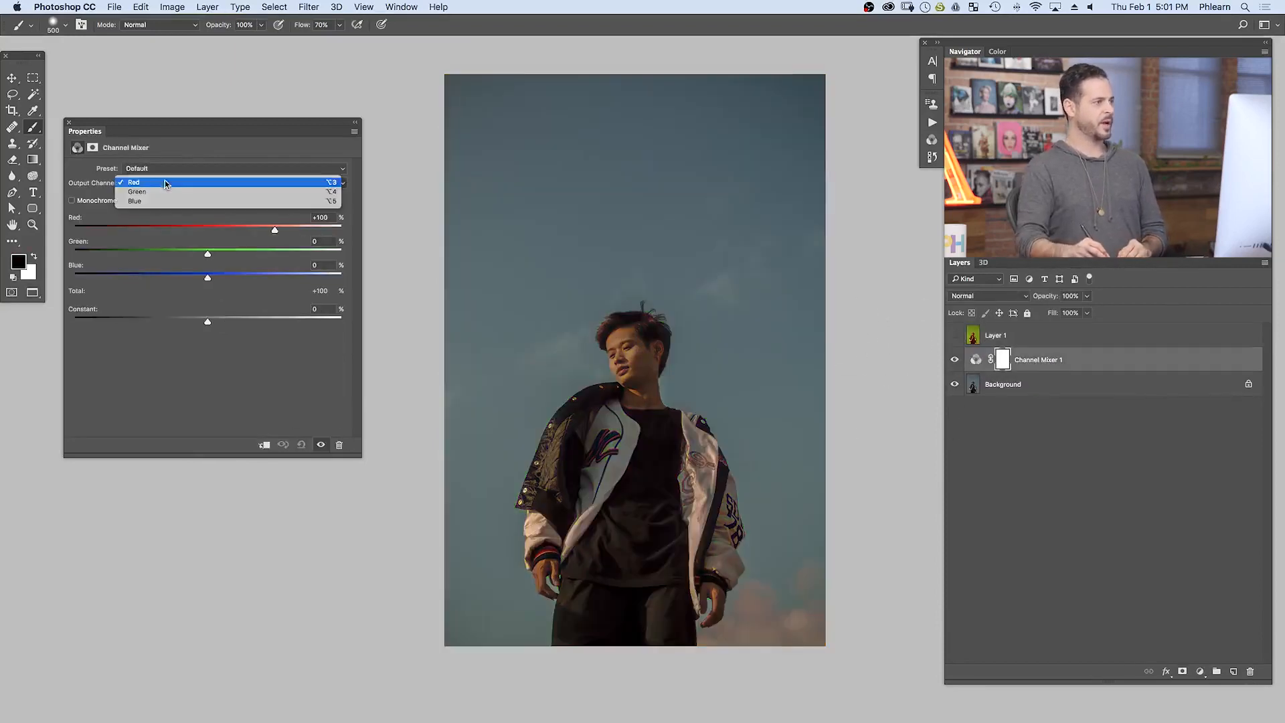
pyautogui.click(163, 191)
pyautogui.moveTo(207, 321); pyautogui.dragTo(176, 321)
pyautogui.moveTo(207, 277); pyautogui.dragTo(258, 280)
pyautogui.moveTo(207, 230)
pyautogui.mouseDown()
pyautogui.moveTo(185, 230)
pyautogui.moveTo(241, 231)
pyautogui.mouseUp()
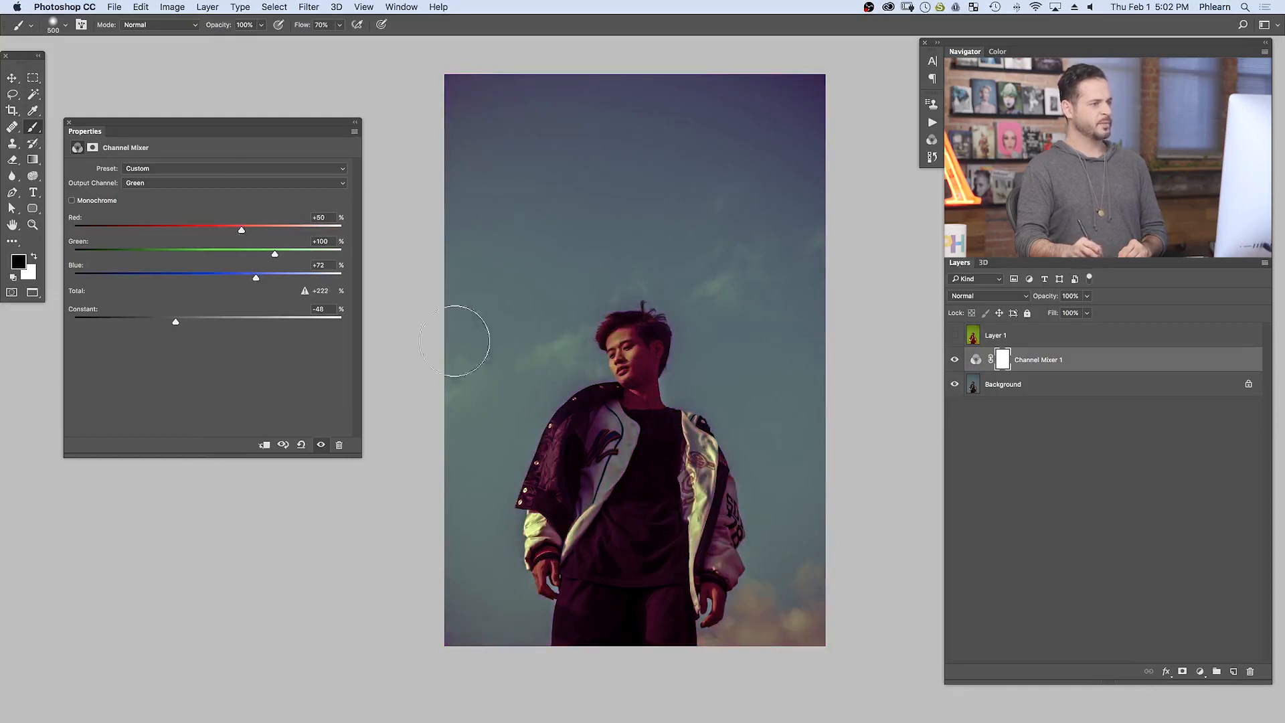
pyautogui.click(956, 359)
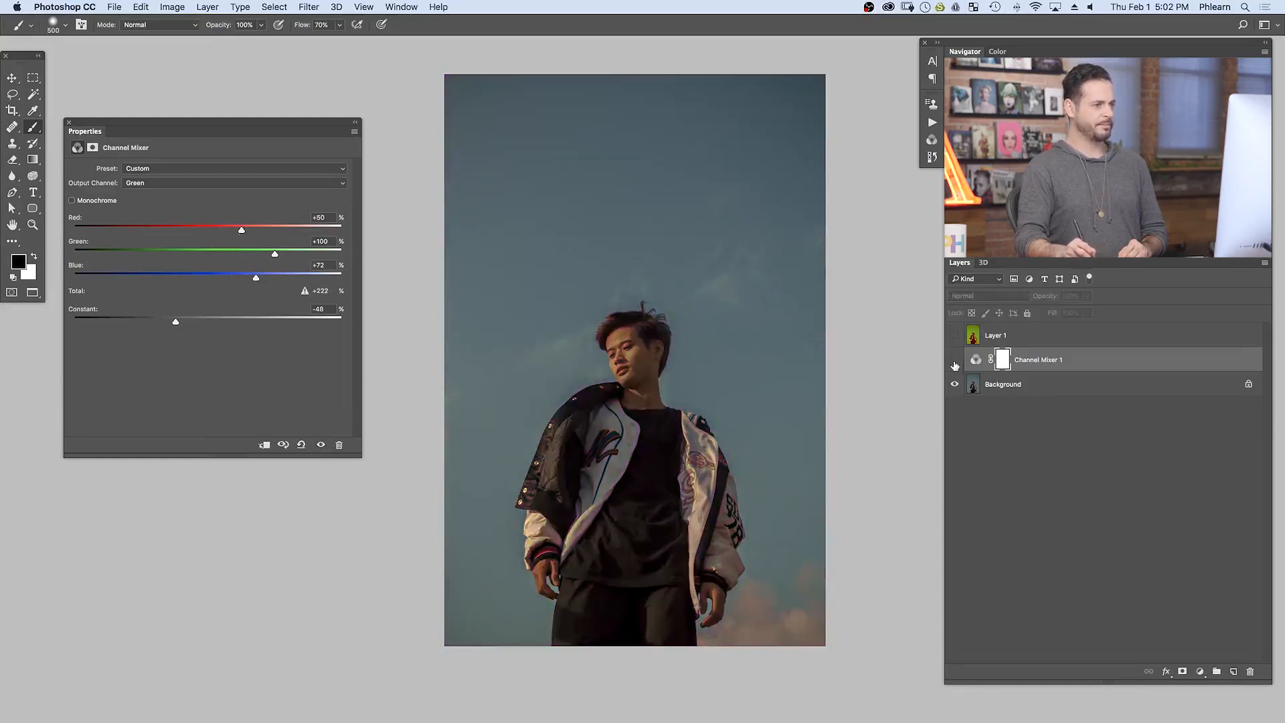
pyautogui.click(955, 359)
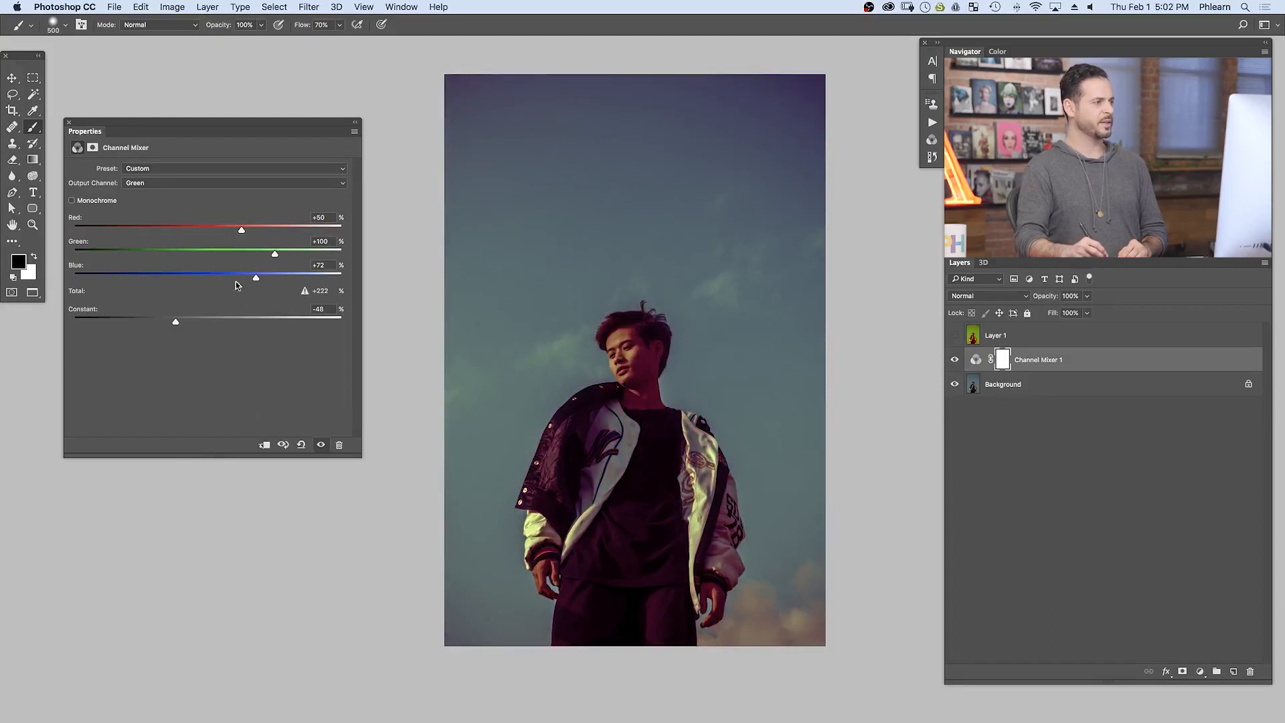
# Step: In the Red output channel, set red to about +18%, green to +54%, blue to -16% and the constant to -6%
pyautogui.click(176, 182)
pyautogui.click(172, 173)
pyautogui.moveTo(206, 322); pyautogui.dragTo(206, 318)
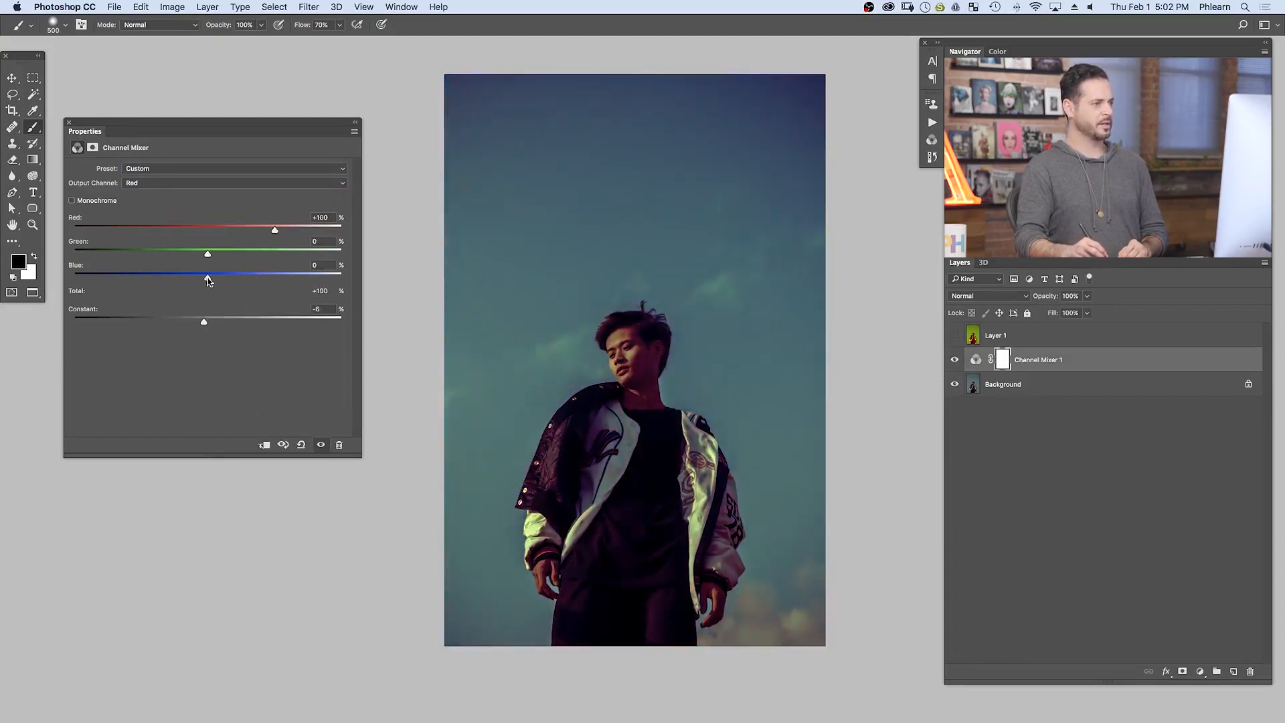
pyautogui.moveTo(230, 279); pyautogui.dragTo(220, 231)
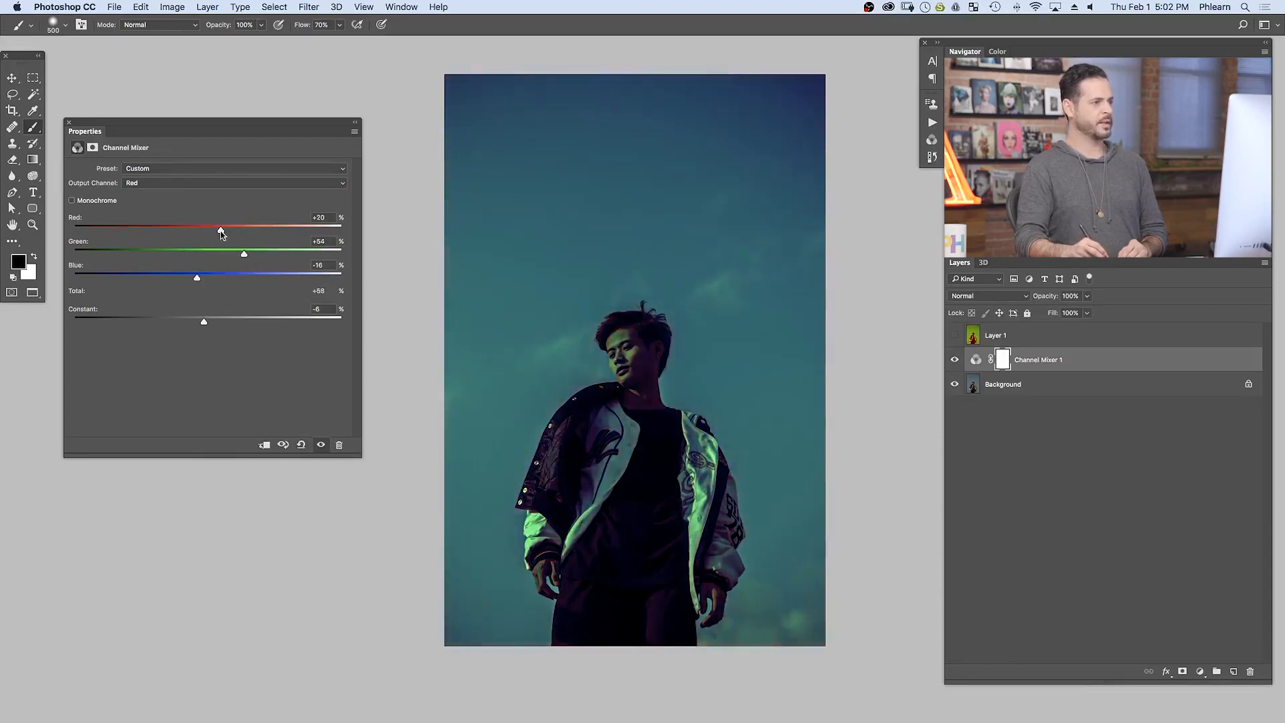
# Step: In the Blue output channel, set red to -27% and green to about +41%, and lower the constant
pyautogui.click(214, 182)
pyautogui.click(201, 202)
pyautogui.moveTo(208, 230); pyautogui.dragTo(224, 231)
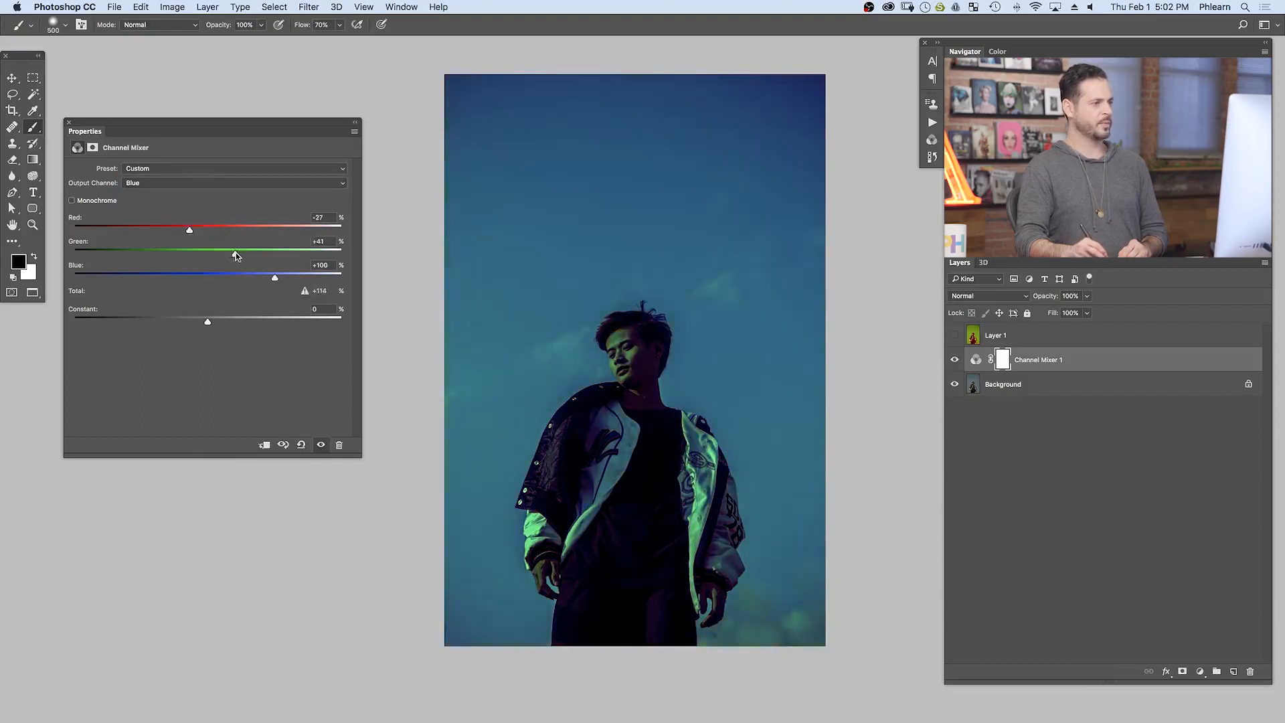
pyautogui.moveTo(274, 279)
pyautogui.mouseDown()
pyautogui.moveTo(247, 277)
pyautogui.moveTo(273, 277)
pyautogui.mouseUp()
pyautogui.moveTo(210, 321)
pyautogui.mouseDown()
pyautogui.moveTo(233, 321)
pyautogui.moveTo(195, 321)
pyautogui.mouseUp()
# Step: Return to the Red output channel and set green to +25% and the constant to about +24%
pyautogui.click(182, 181)
pyautogui.click(183, 167)
pyautogui.moveTo(244, 255); pyautogui.dragTo(242, 255)
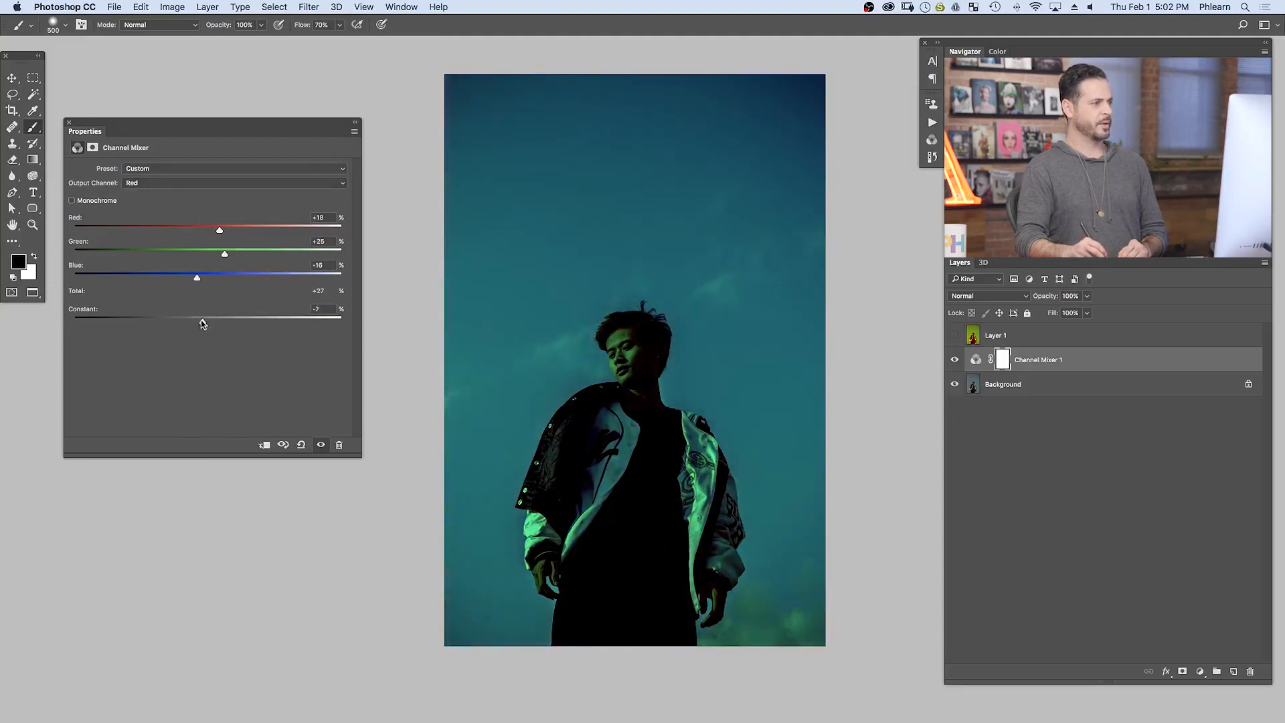
pyautogui.moveTo(165, 321); pyautogui.dragTo(224, 324)
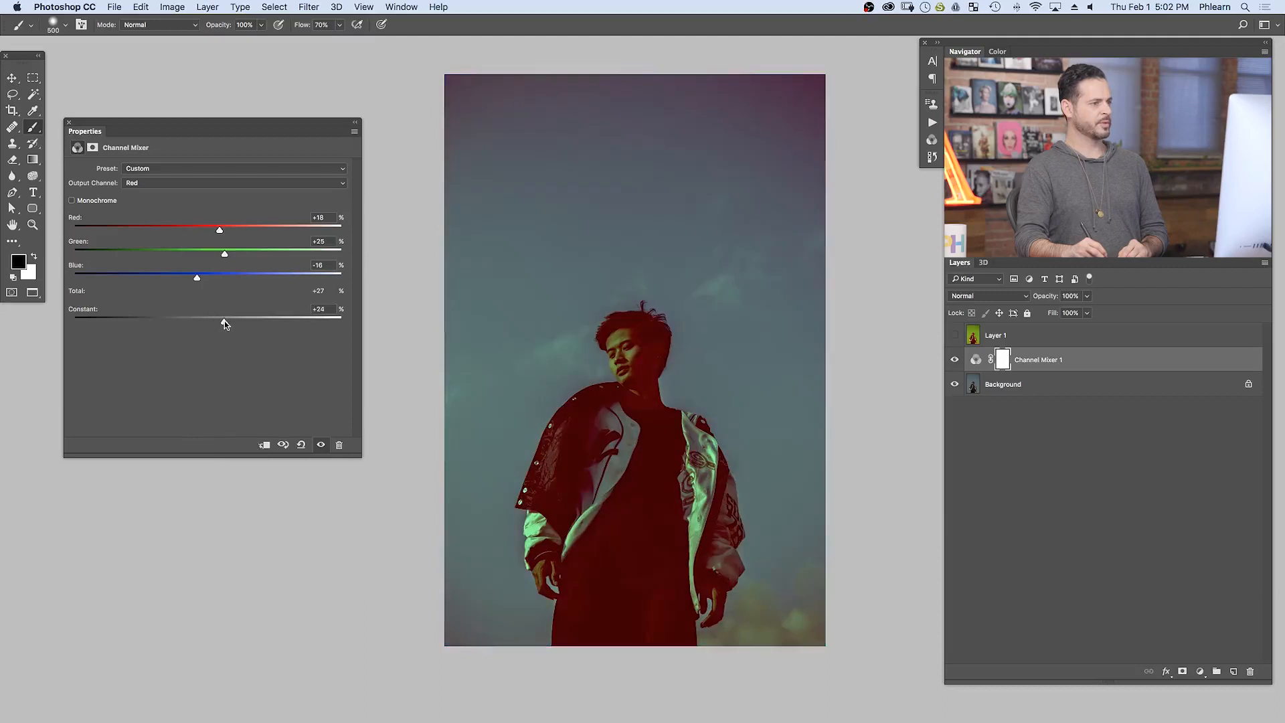
# Step: In the Red output channel, set red to -88%, green to -36%, blue to +64% and the constant to about +23%
pyautogui.moveTo(226, 257); pyautogui.dragTo(244, 279)
pyautogui.moveTo(199, 232); pyautogui.dragTo(148, 231)
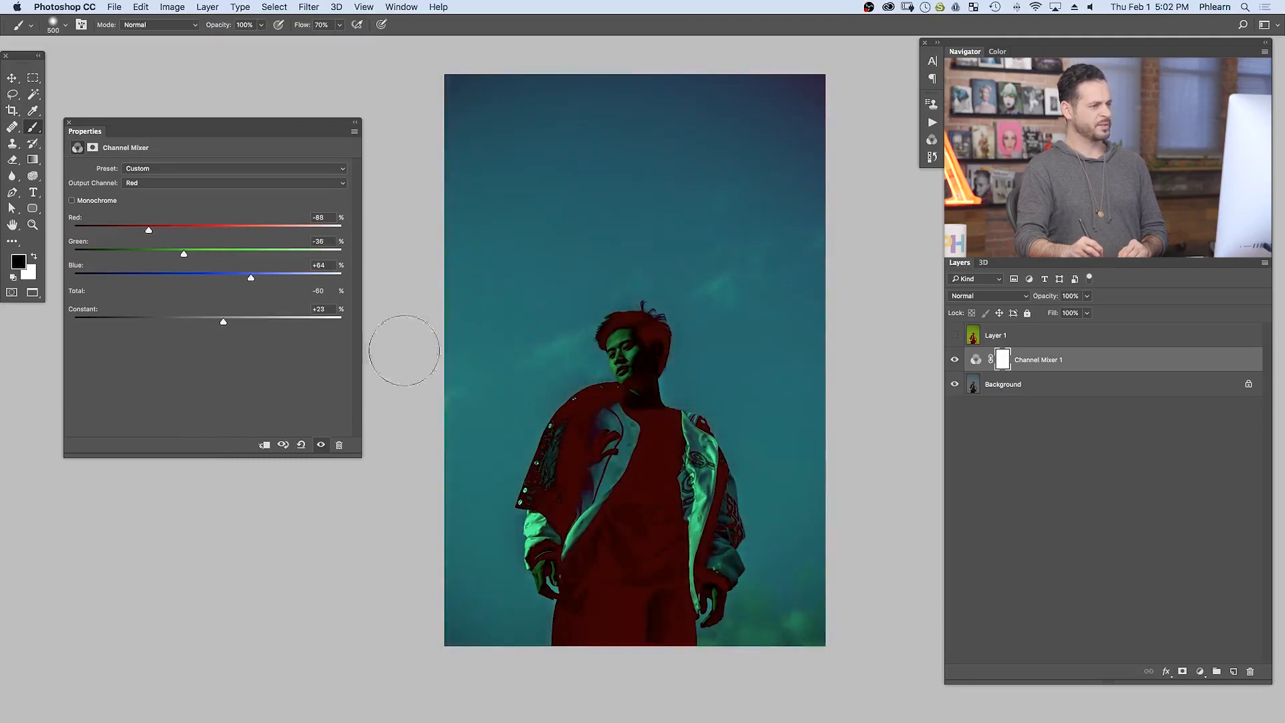
# Step: Invert the Channel Mixer layer's mask to black and paint with white to reveal the effect over the jacket, shirt and trousers
pyautogui.moveTo(642, 331)
pyautogui.mouseDown()
pyautogui.moveTo(743, 292)
pyautogui.moveTo(644, 313)
pyautogui.mouseUp()
pyautogui.moveTo(634, 379)
pyautogui.mouseDown()
pyautogui.moveTo(658, 388)
pyautogui.moveTo(631, 401)
pyautogui.mouseUp()
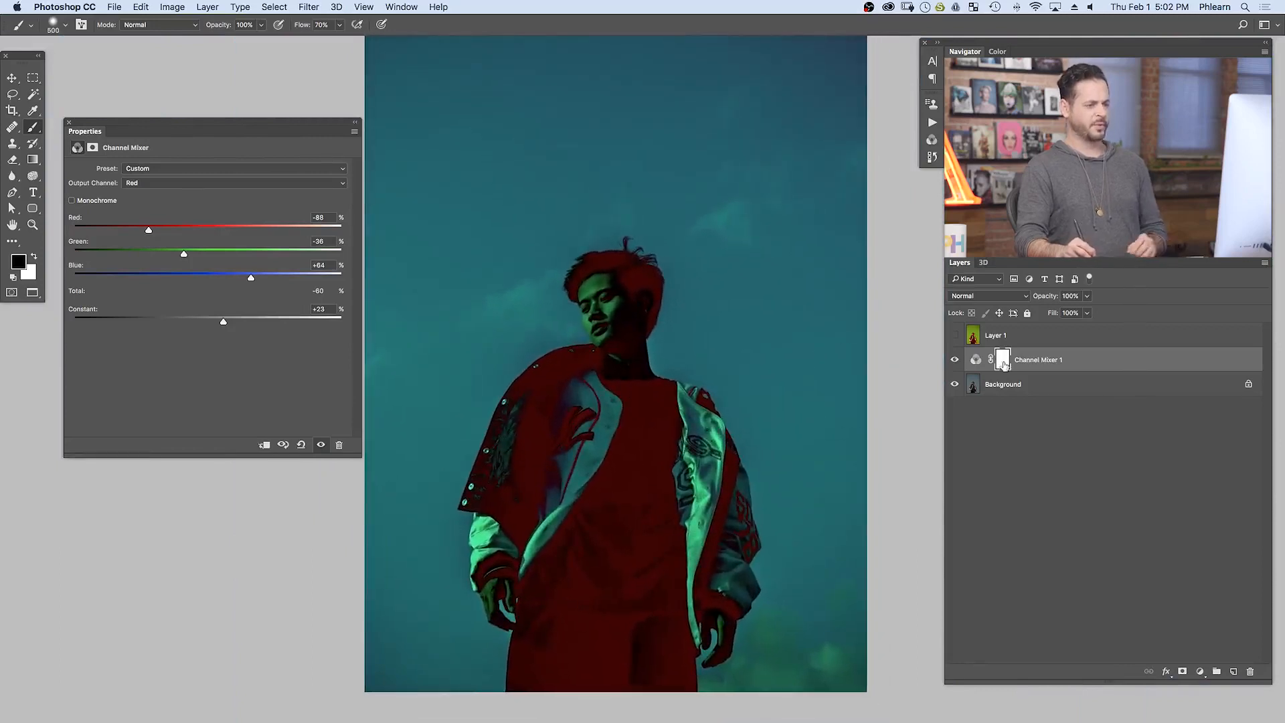
pyautogui.press('super+i')
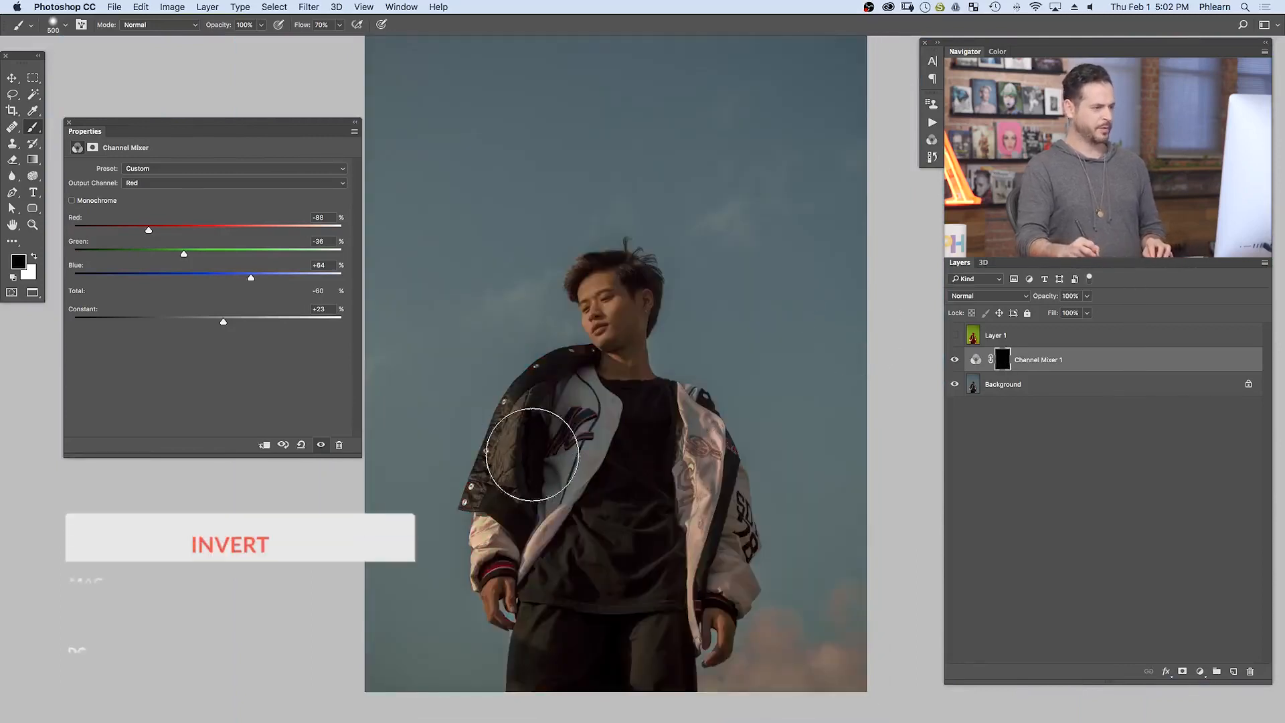
pyautogui.press('x')
pyautogui.moveTo(557, 420)
pyautogui.mouseDown()
pyautogui.moveTo(523, 450)
pyautogui.moveTo(519, 495)
pyautogui.mouseUp()
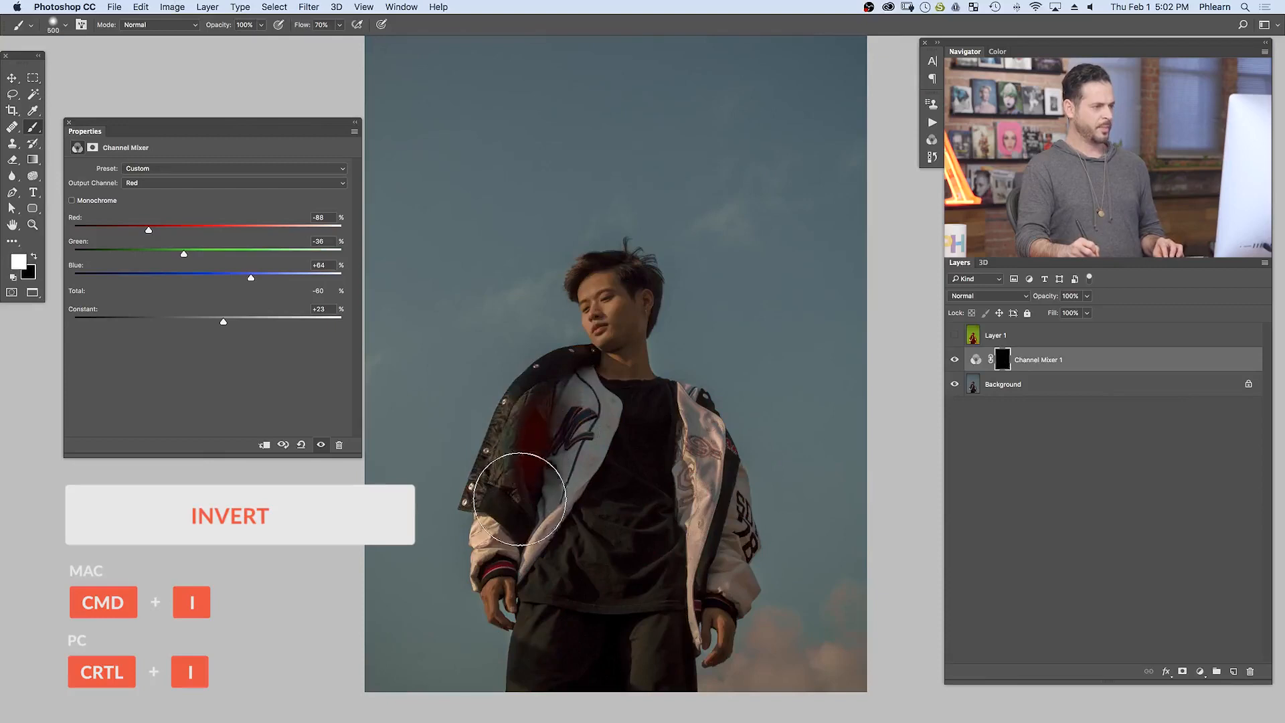
pyautogui.moveTo(562, 367)
pyautogui.mouseDown()
pyautogui.moveTo(492, 533)
pyautogui.moveTo(518, 444)
pyautogui.moveTo(538, 568)
pyautogui.moveTo(627, 397)
pyautogui.moveTo(600, 583)
pyautogui.moveTo(631, 585)
pyautogui.moveTo(644, 457)
pyautogui.moveTo(665, 665)
pyautogui.moveTo(624, 688)
pyautogui.moveTo(543, 644)
pyautogui.moveTo(599, 642)
pyautogui.moveTo(639, 615)
pyautogui.moveTo(530, 614)
pyautogui.moveTo(557, 608)
pyautogui.moveTo(626, 512)
pyautogui.moveTo(628, 630)
pyautogui.moveTo(672, 615)
pyautogui.moveTo(729, 627)
pyautogui.moveTo(710, 653)
pyautogui.moveTo(719, 638)
pyautogui.moveTo(679, 618)
pyautogui.moveTo(603, 523)
pyautogui.moveTo(535, 562)
pyautogui.moveTo(576, 475)
pyautogui.moveTo(516, 588)
pyautogui.moveTo(568, 450)
pyautogui.moveTo(581, 515)
pyautogui.moveTo(526, 608)
pyautogui.moveTo(547, 390)
pyautogui.moveTo(494, 536)
pyautogui.moveTo(592, 364)
pyautogui.moveTo(727, 453)
pyautogui.moveTo(683, 553)
pyautogui.moveTo(599, 636)
pyautogui.moveTo(629, 513)
pyautogui.moveTo(665, 572)
pyautogui.moveTo(637, 654)
pyautogui.mouseUp()
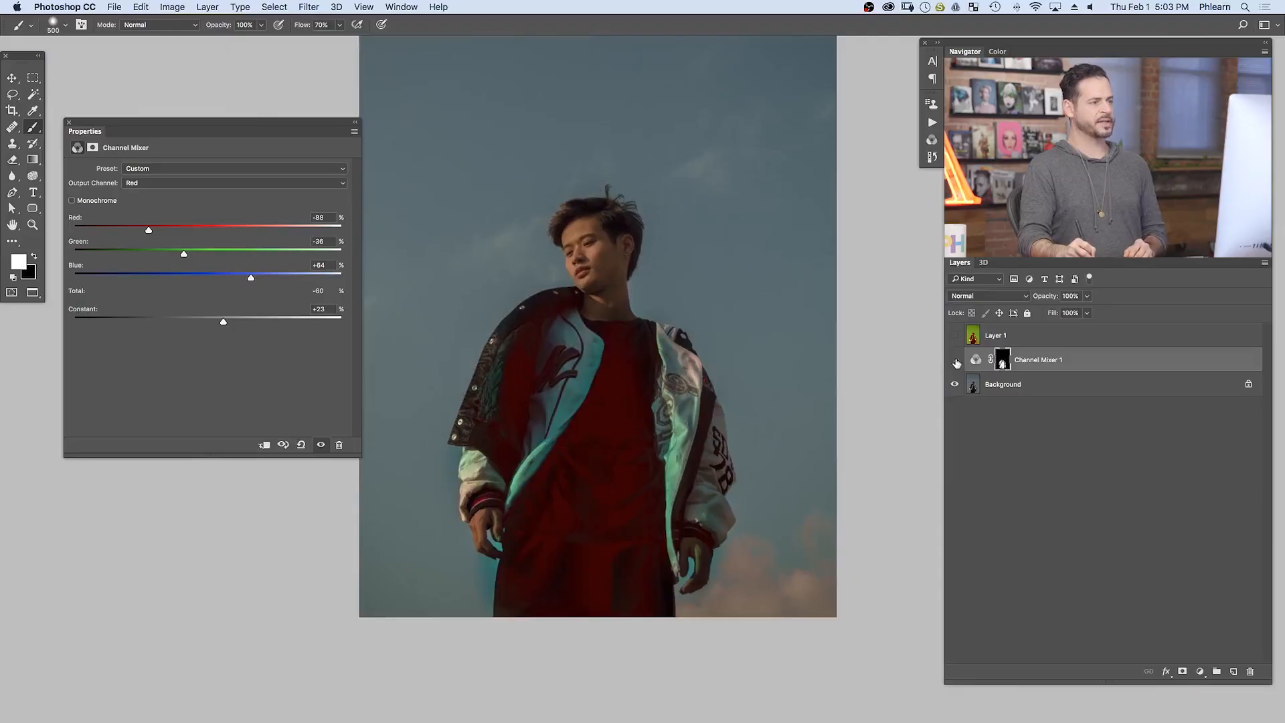
# Step: Toggle the Channel Mixer layer's visibility several times to compare the masked effect on the clothing with the original photo
pyautogui.click(954, 360)
pyautogui.click(955, 360)
pyautogui.click(954, 362)
pyautogui.click(953, 361)
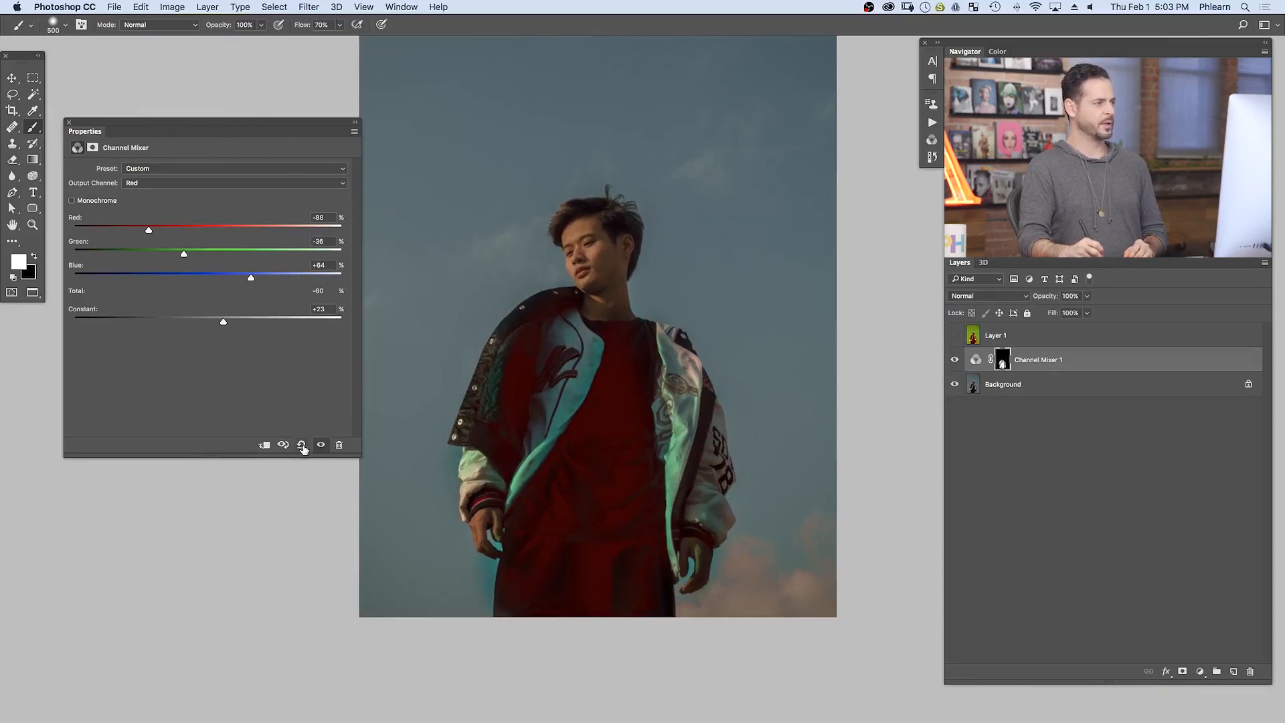
pyautogui.click(955, 362)
pyautogui.click(954, 361)
pyautogui.click(955, 362)
pyautogui.click(954, 361)
# Step: Fill the Channel Mixer mask with white, then try the layer at about 53% opacity and return it to 100%
pyautogui.moveTo(519, 433)
pyautogui.mouseDown()
pyautogui.moveTo(634, 435)
pyautogui.moveTo(646, 540)
pyautogui.moveTo(691, 536)
pyautogui.moveTo(668, 495)
pyautogui.moveTo(483, 512)
pyautogui.moveTo(578, 308)
pyautogui.moveTo(613, 332)
pyautogui.moveTo(588, 402)
pyautogui.moveTo(630, 329)
pyautogui.mouseUp()
pyautogui.press('super+BackSpace')
pyautogui.hotkey('alt', 'BackSpace')
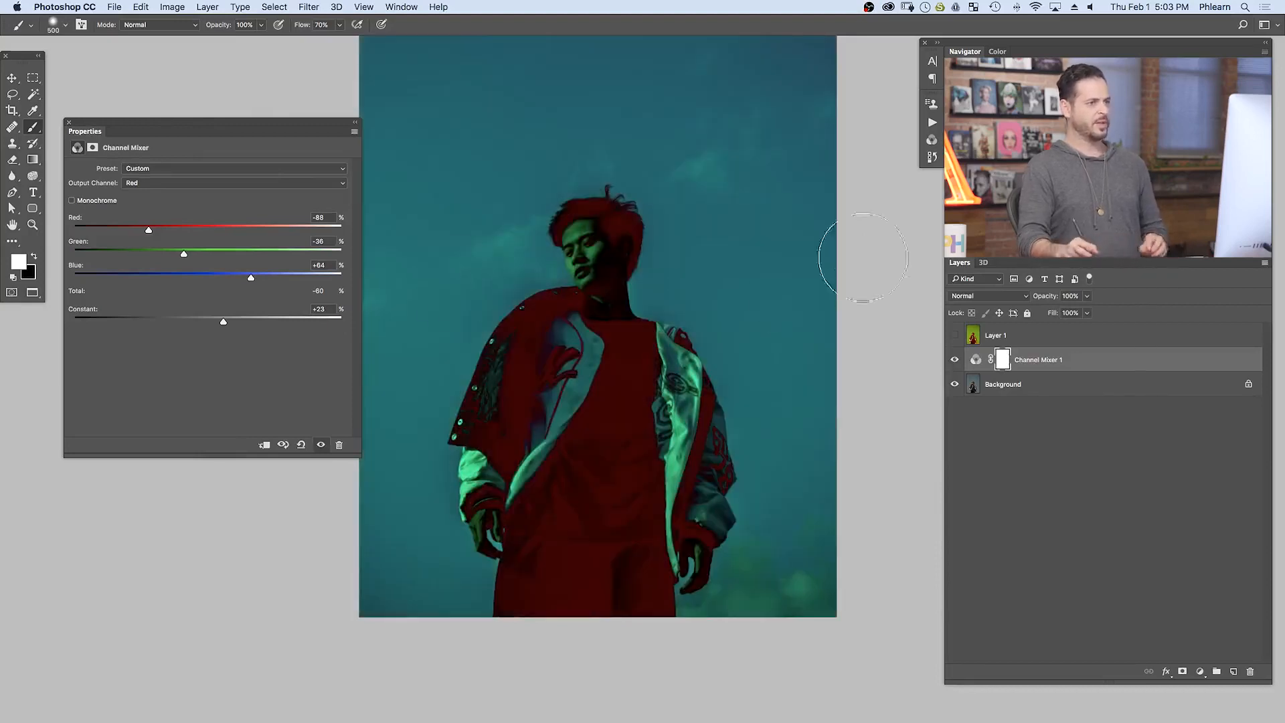
pyautogui.moveTo(1045, 296); pyautogui.dragTo(1019, 297)
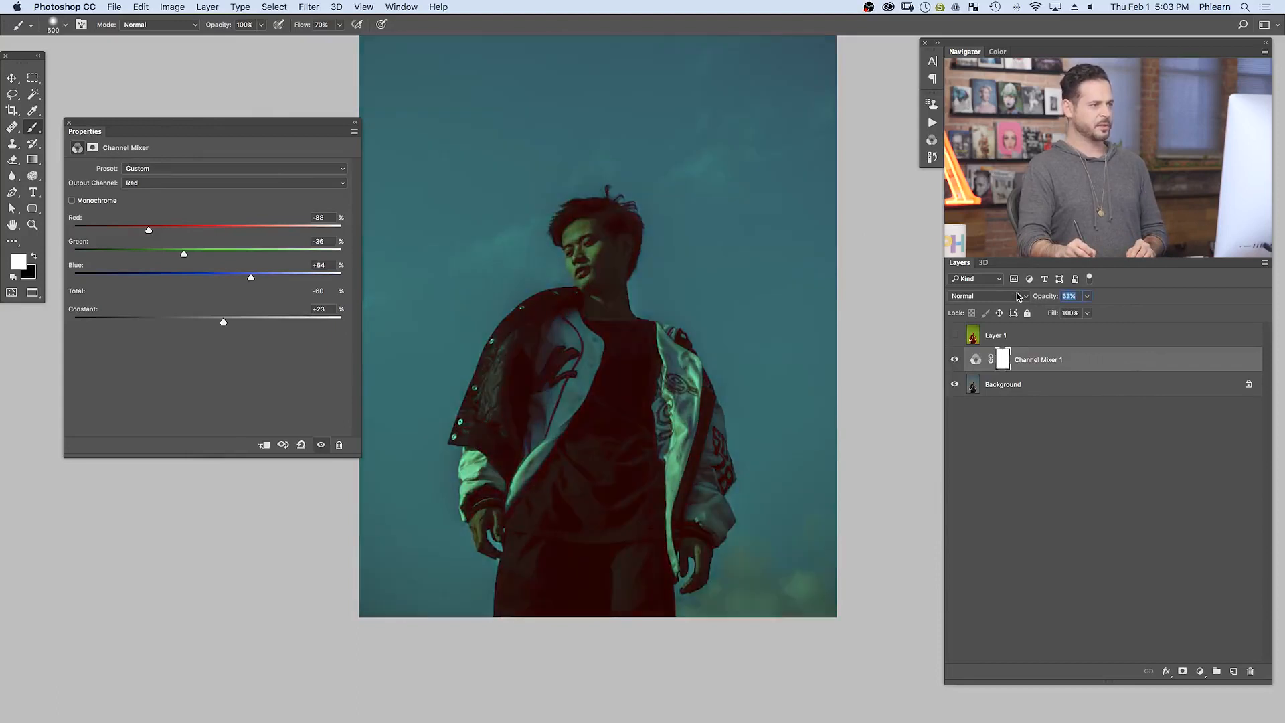
pyautogui.moveTo(1058, 300); pyautogui.dragTo(1131, 303)
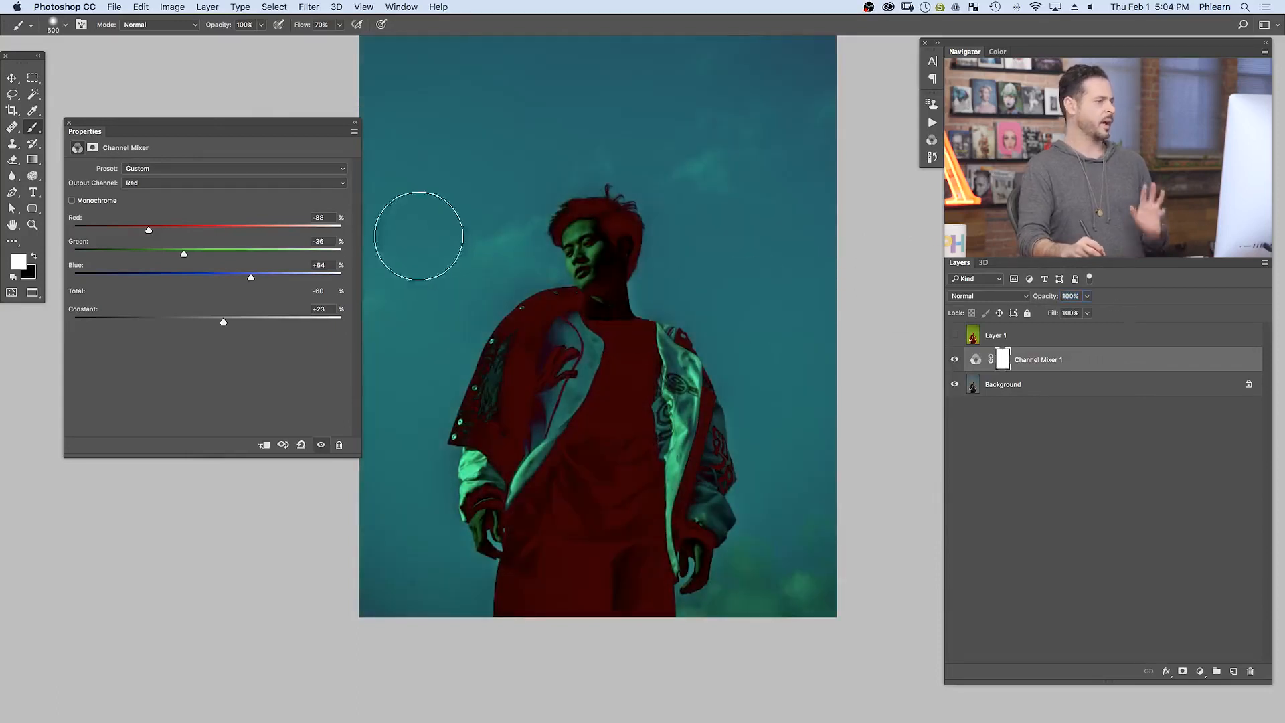
# Step: Save the Channel Mixer settings as a preset named with the creator's first name plus "Favorite", and choose it in the preset list
pyautogui.moveTo(553, 347); pyautogui.dragTo(595, 427)
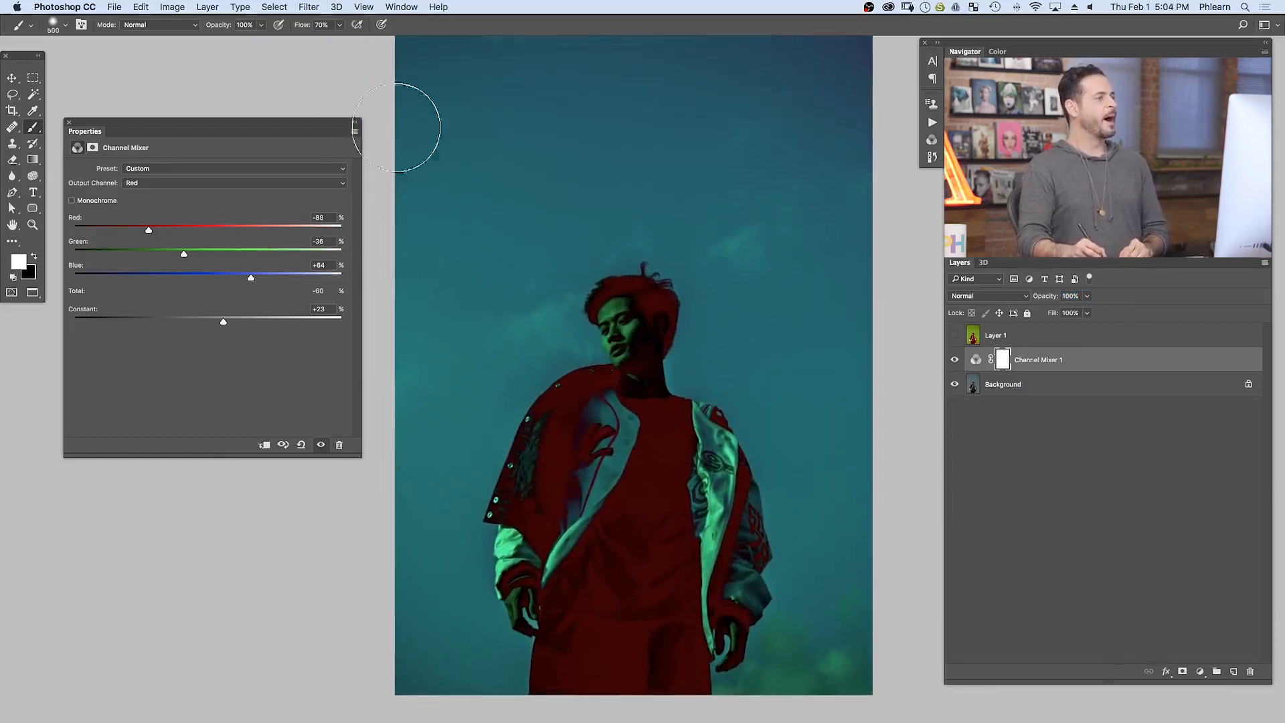
pyautogui.click(354, 132)
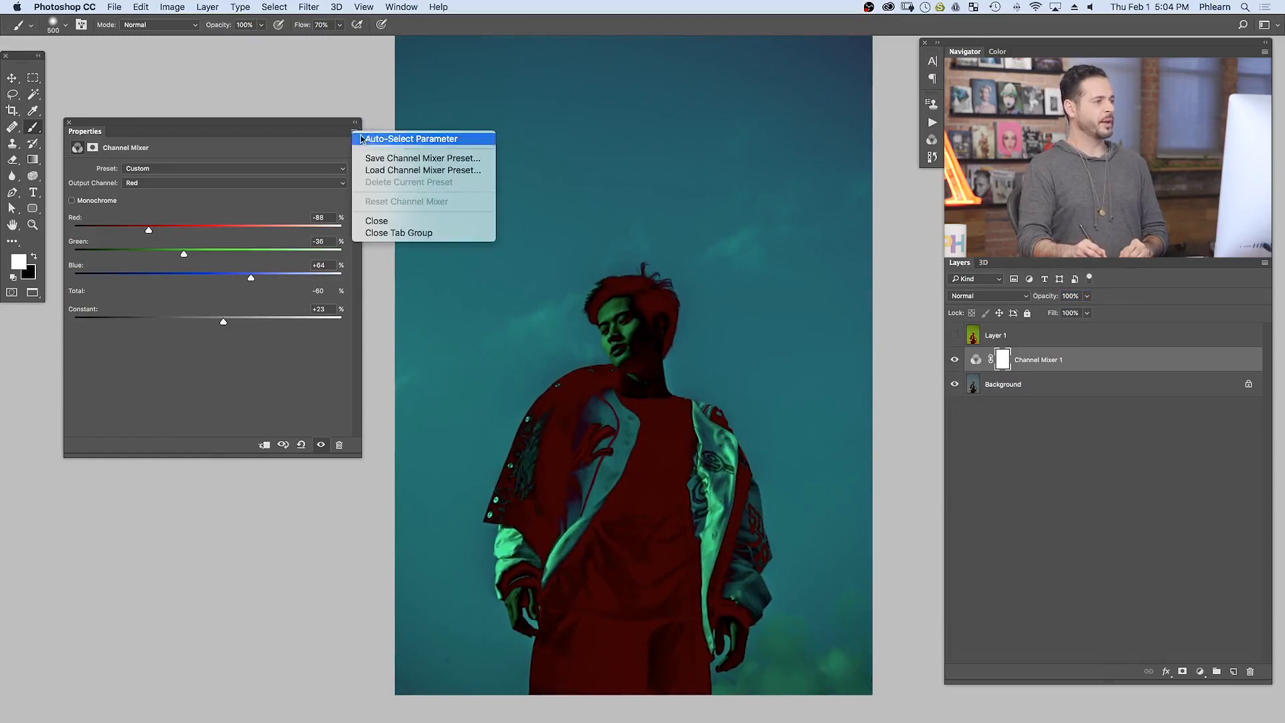
pyautogui.click(399, 161)
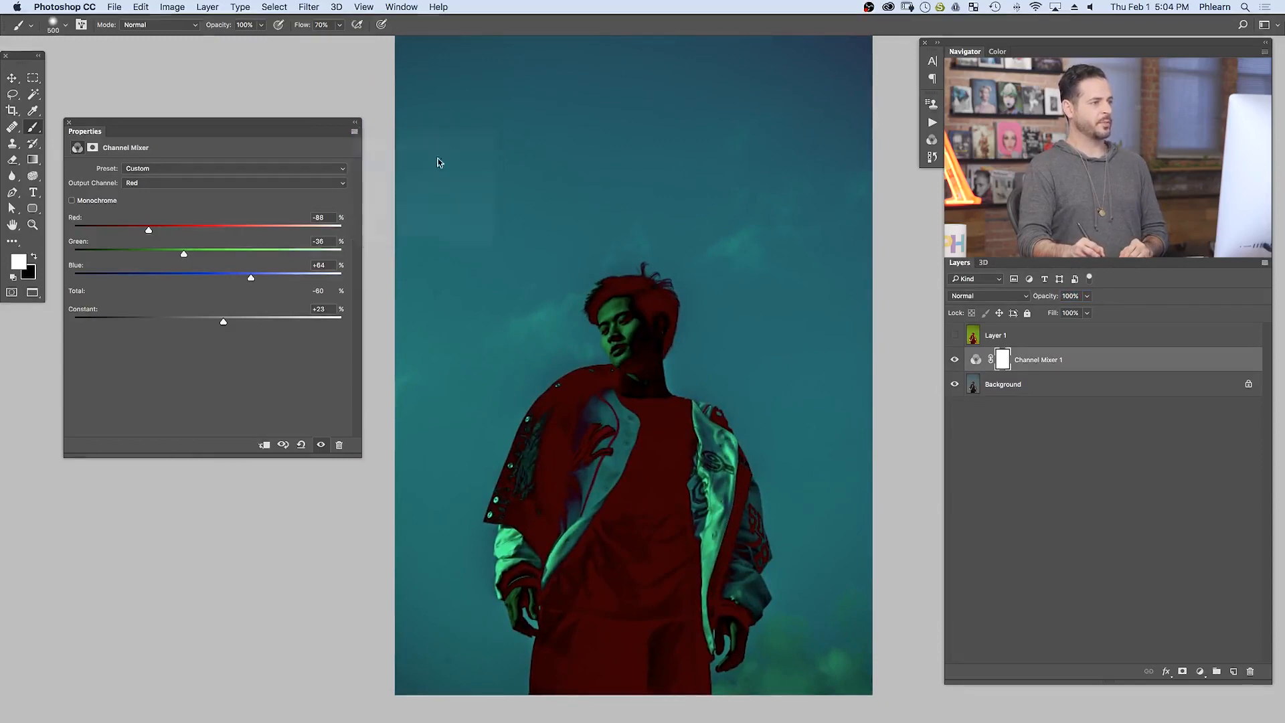
pyautogui.write('Aaron Favorite')
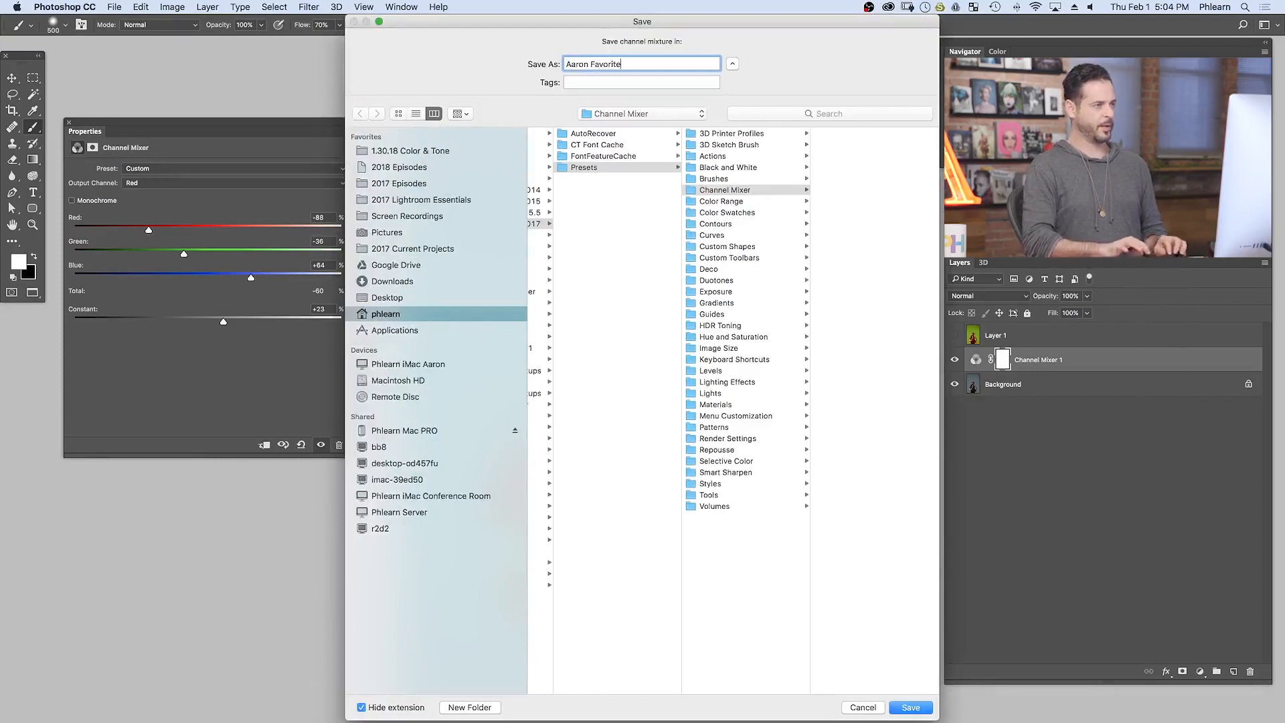
pyautogui.press('Return')
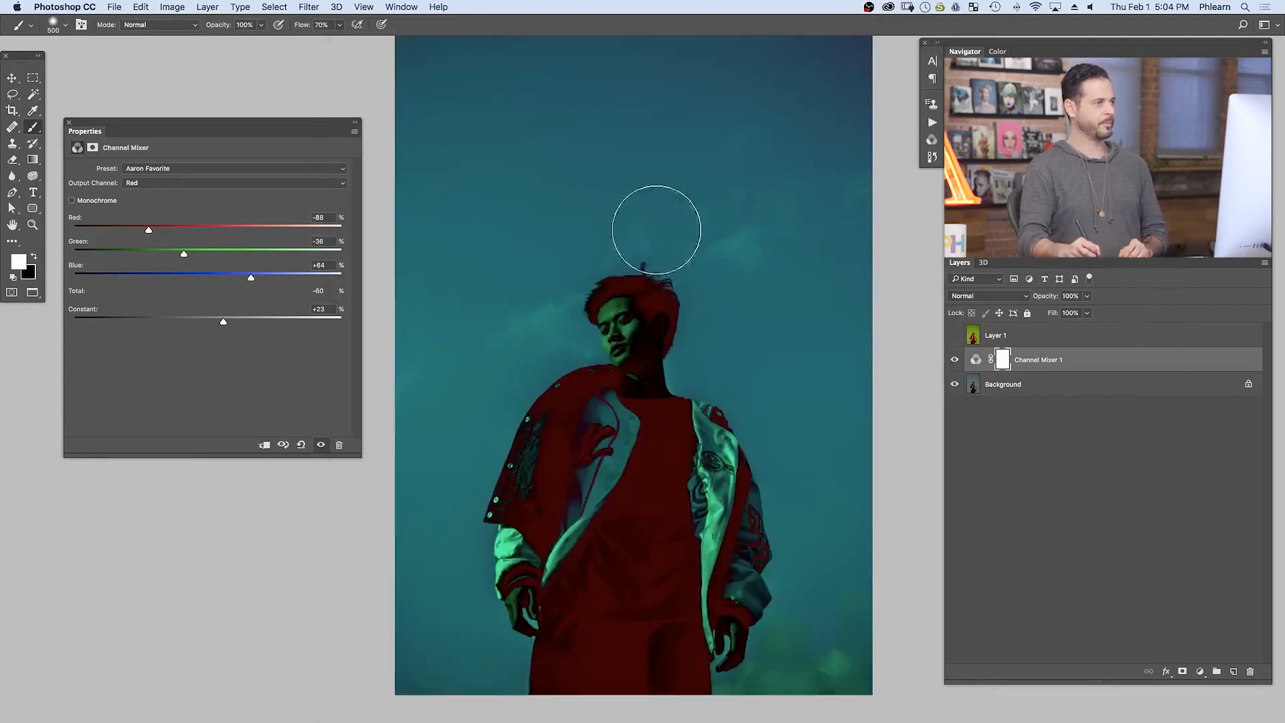
pyautogui.click(211, 169)
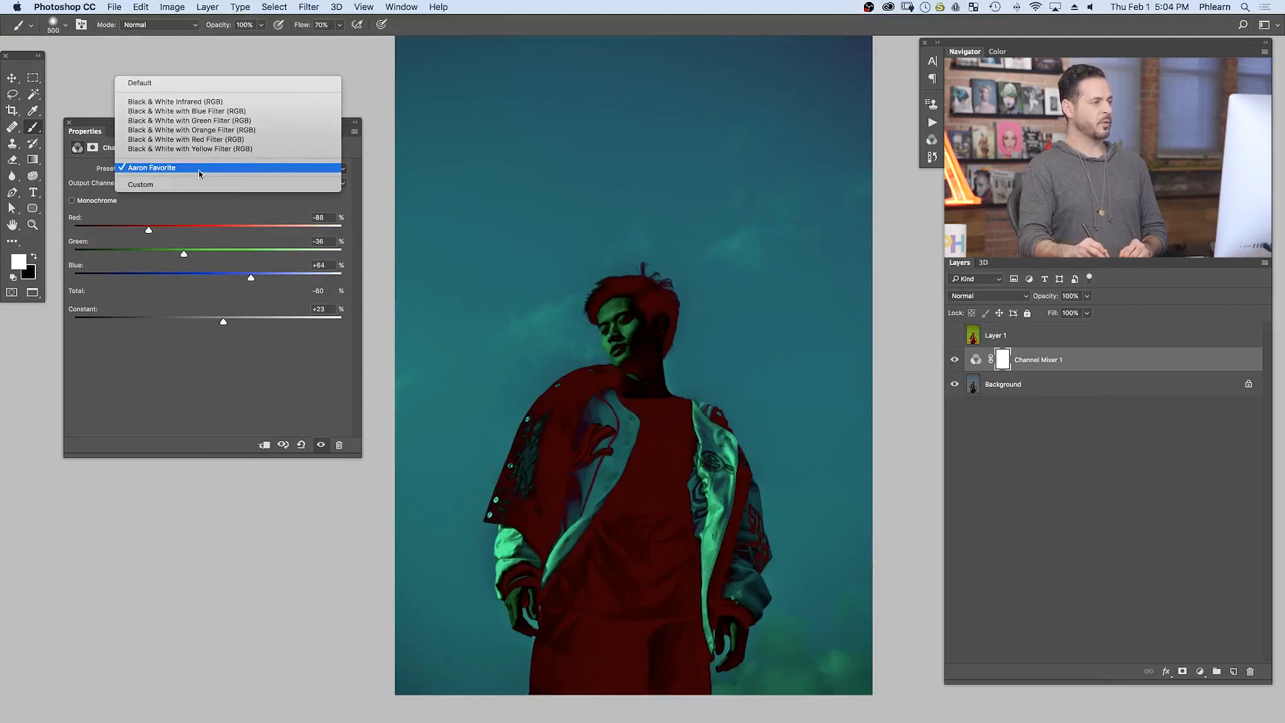
pyautogui.click(201, 170)
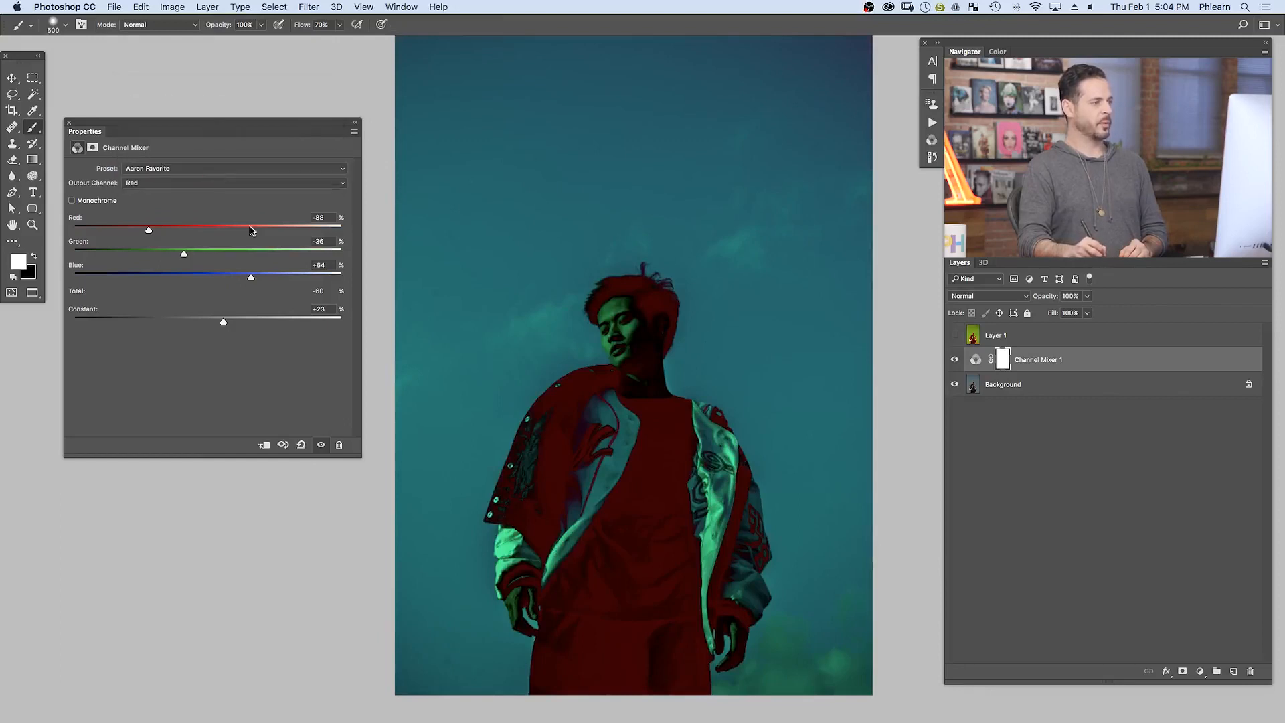
# Step: Reset the Channel Mixer and try the Red output channel with red +74%, green -26%, blue +34% and constant -30%
pyautogui.click(301, 445)
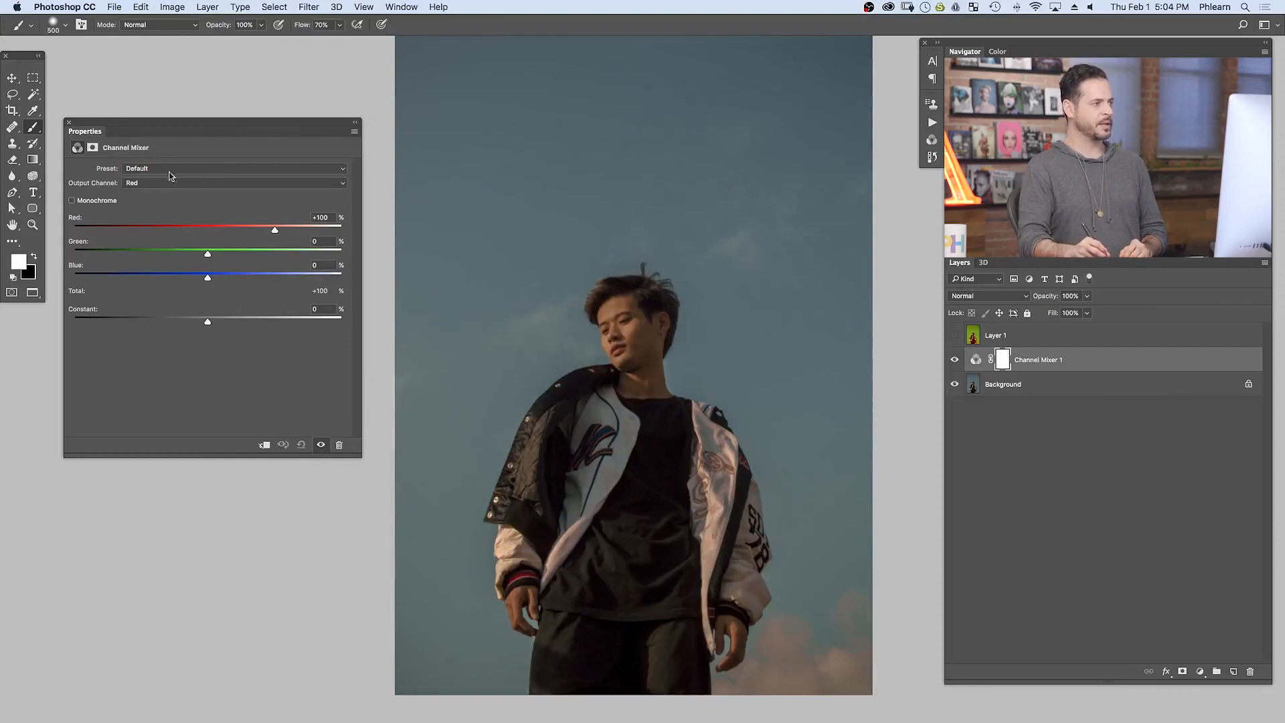
pyautogui.moveTo(207, 326); pyautogui.dragTo(199, 325)
pyautogui.moveTo(208, 278); pyautogui.dragTo(217, 280)
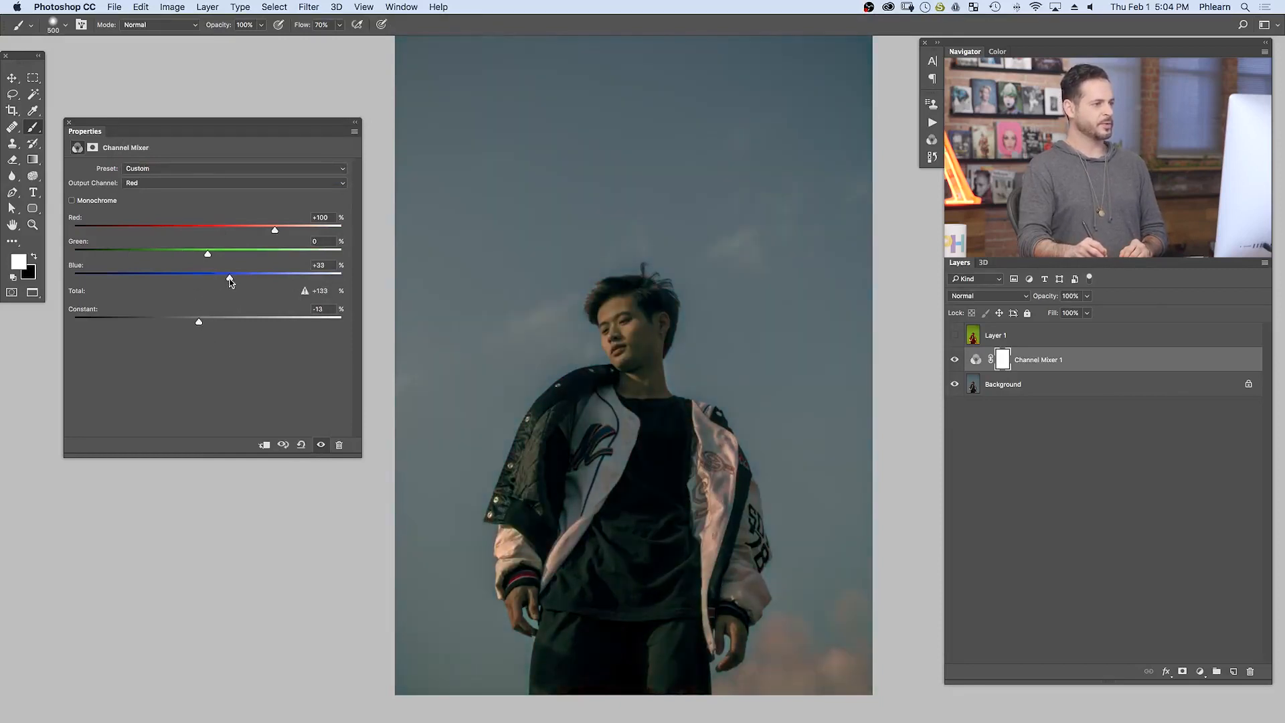
pyautogui.moveTo(207, 255); pyautogui.dragTo(199, 256)
pyautogui.moveTo(297, 231); pyautogui.dragTo(257, 231)
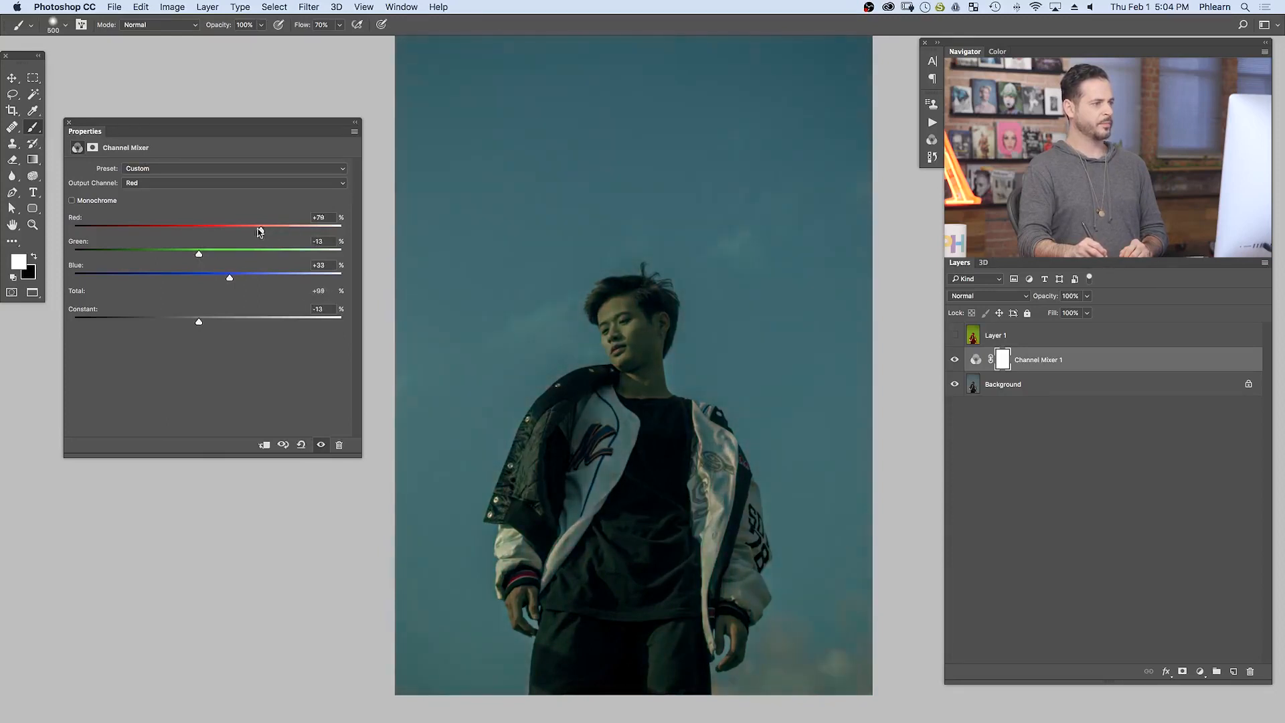
pyautogui.moveTo(225, 273); pyautogui.dragTo(196, 259)
pyautogui.moveTo(198, 323)
pyautogui.mouseDown()
pyautogui.moveTo(221, 322)
pyautogui.moveTo(179, 322)
pyautogui.moveTo(192, 322)
pyautogui.mouseUp()
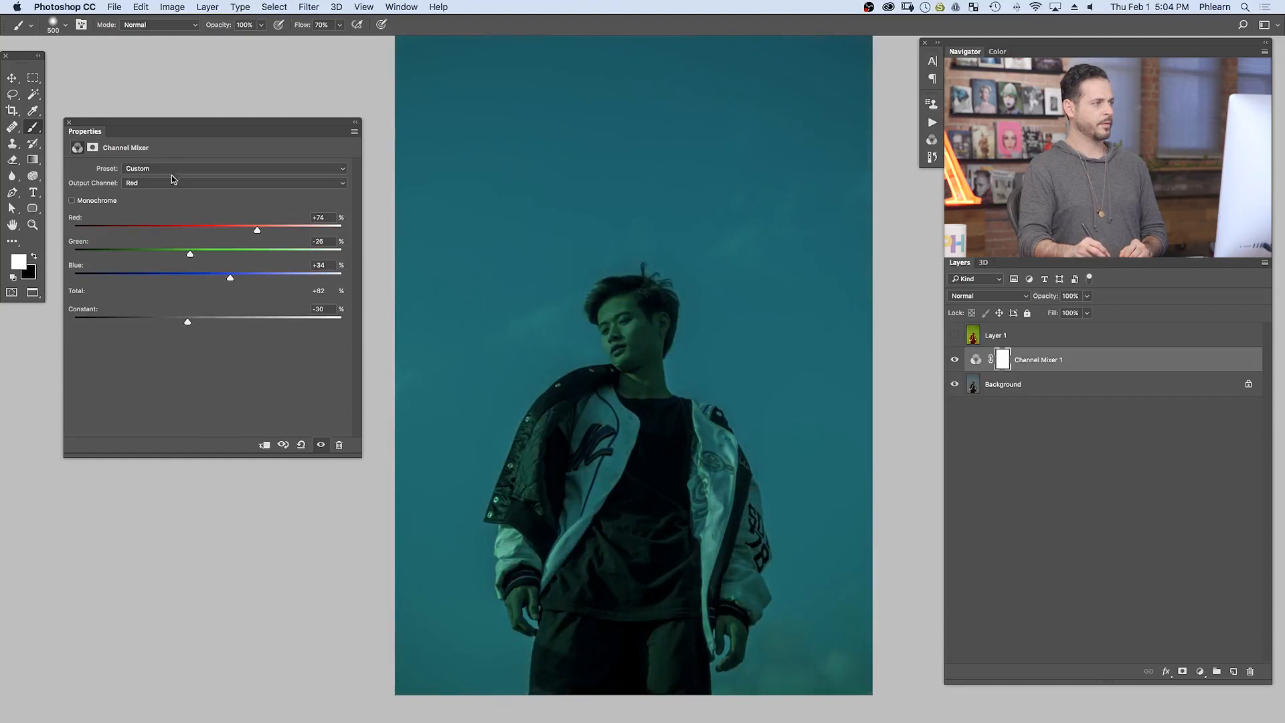
# Step: Reset the Channel Mixer and, in the Blue output channel, set the constant to -26%, blue to +140%, green to +11% and red to about +9%
pyautogui.click(302, 446)
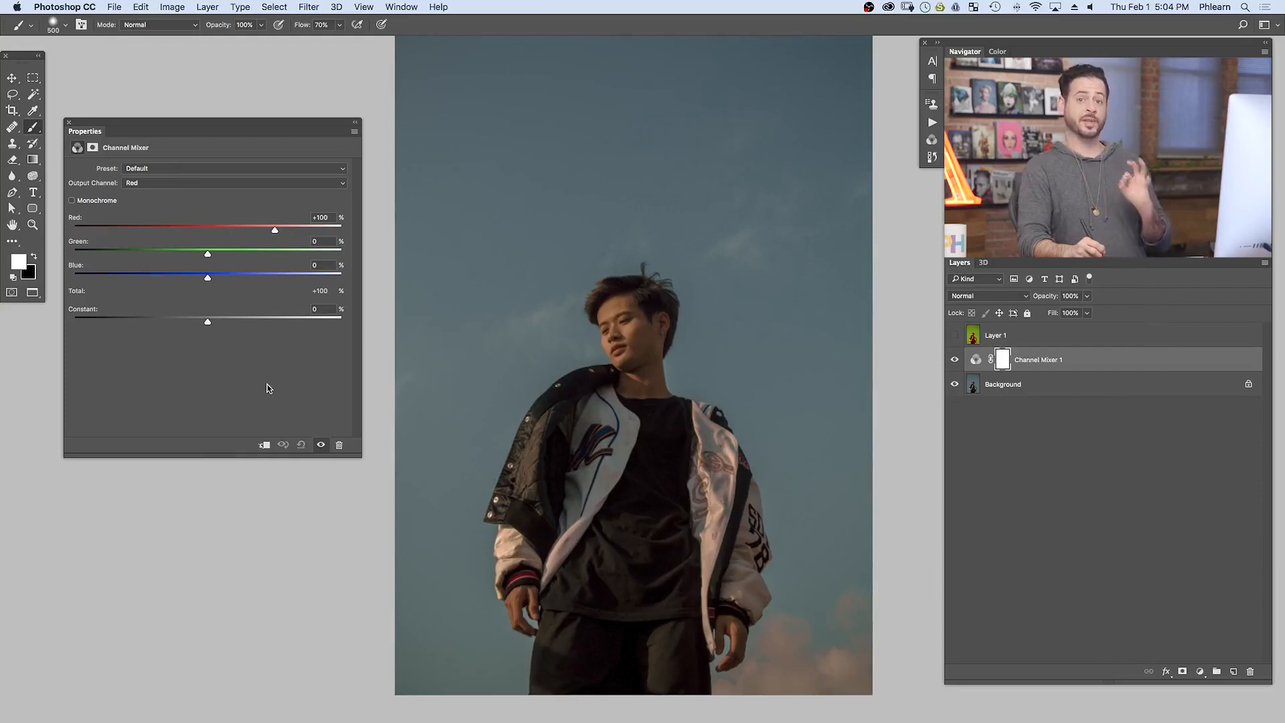
pyautogui.click(156, 183)
pyautogui.click(153, 201)
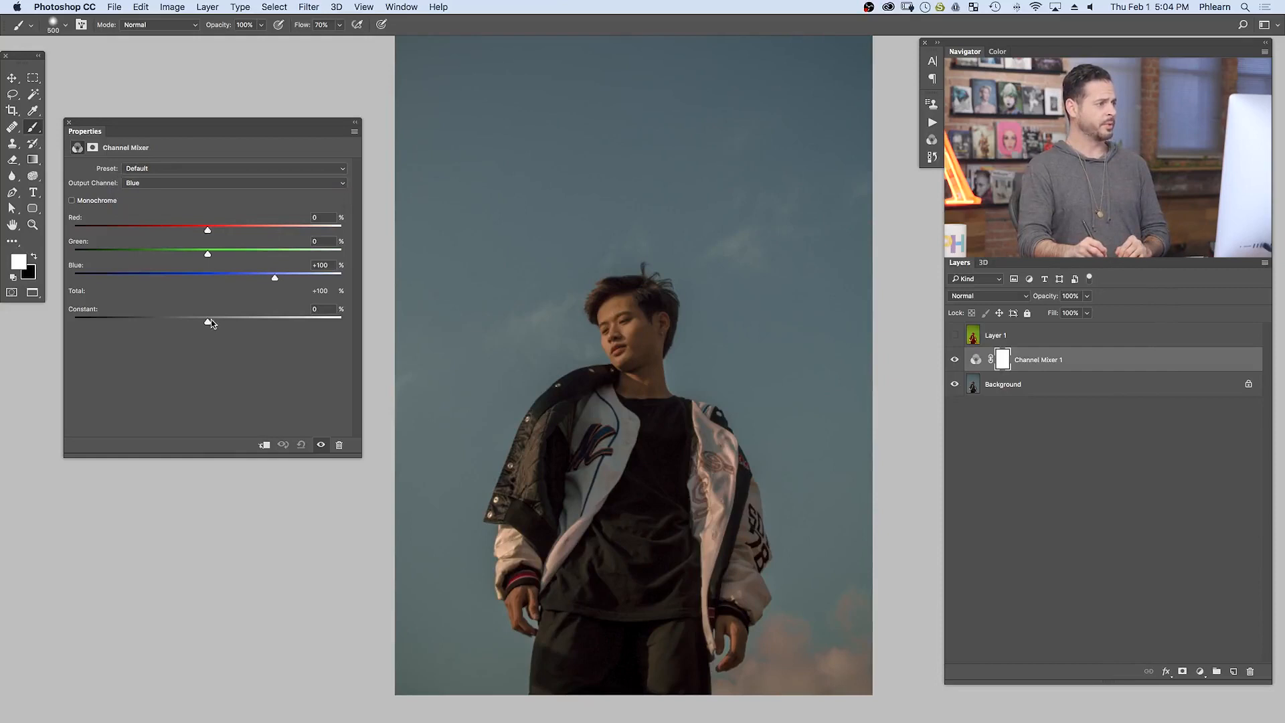
pyautogui.moveTo(192, 320); pyautogui.dragTo(191, 321)
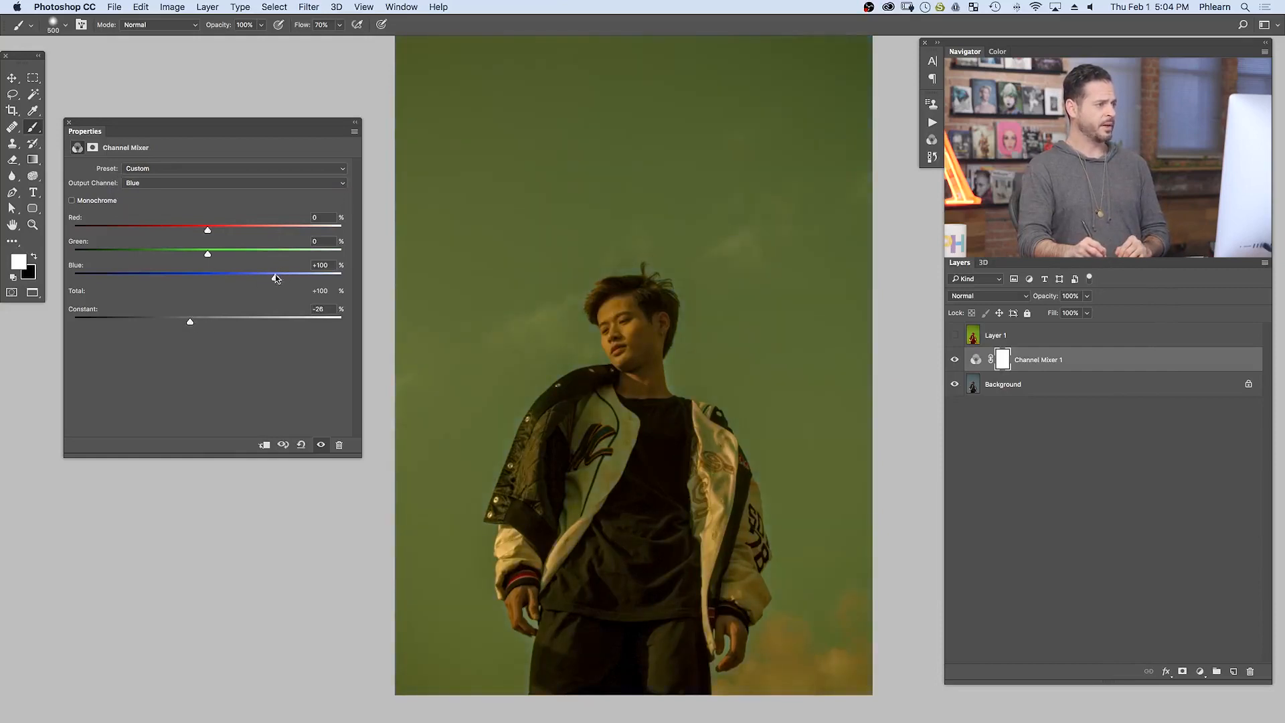
pyautogui.moveTo(302, 280); pyautogui.dragTo(302, 280)
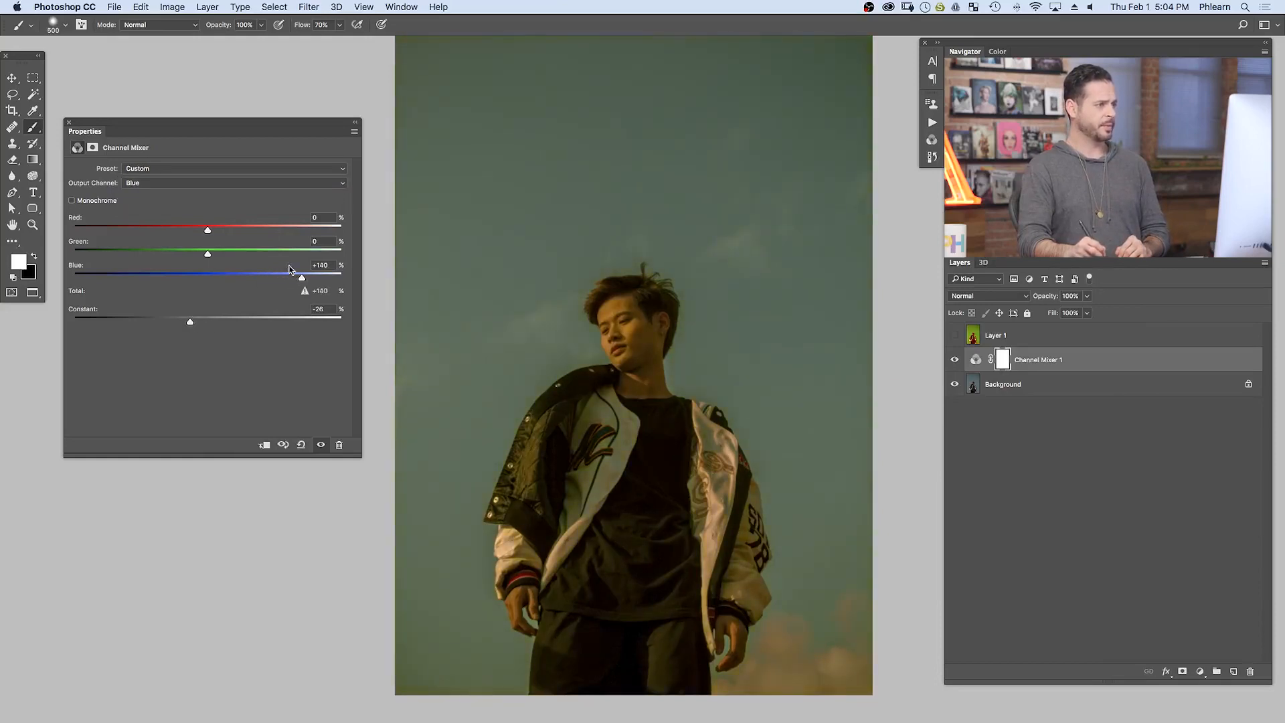
pyautogui.moveTo(192, 255); pyautogui.dragTo(210, 231)
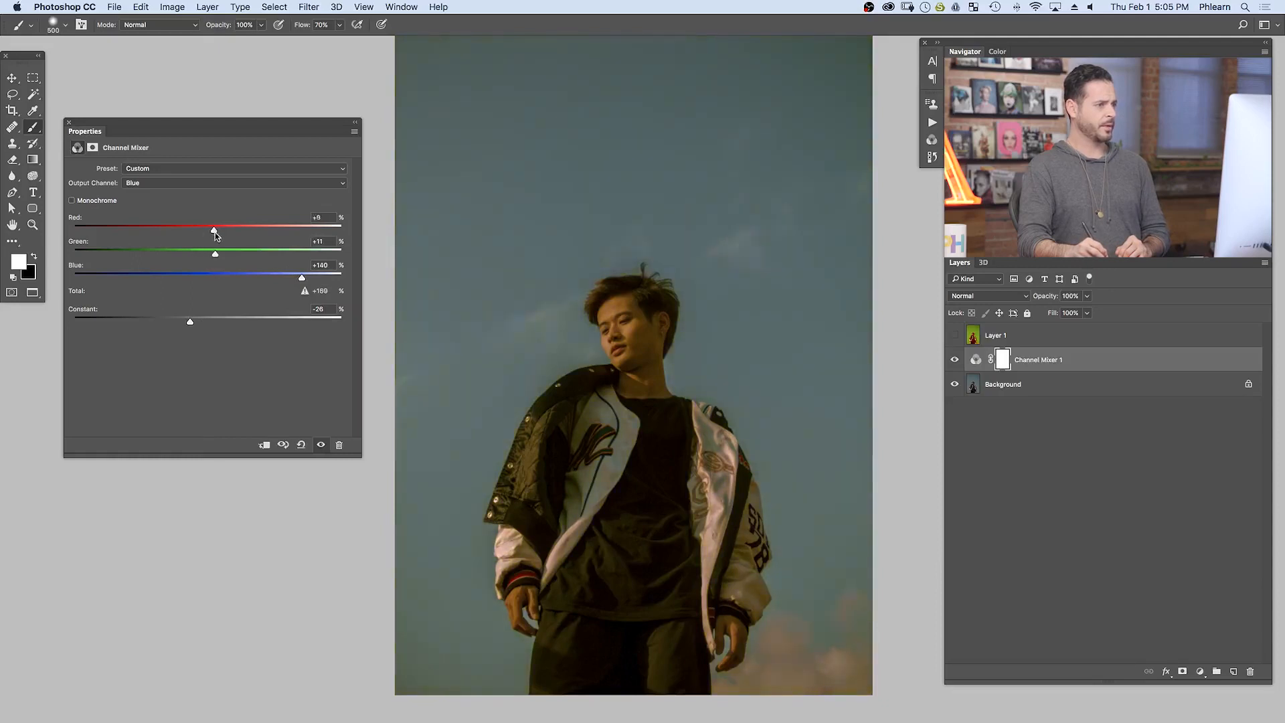
# Step: In the Red output channel, set red to +131% and the constant to -18%, and compare with the original photo
pyautogui.click(190, 182)
pyautogui.click(186, 162)
pyautogui.moveTo(208, 321); pyautogui.dragTo(198, 323)
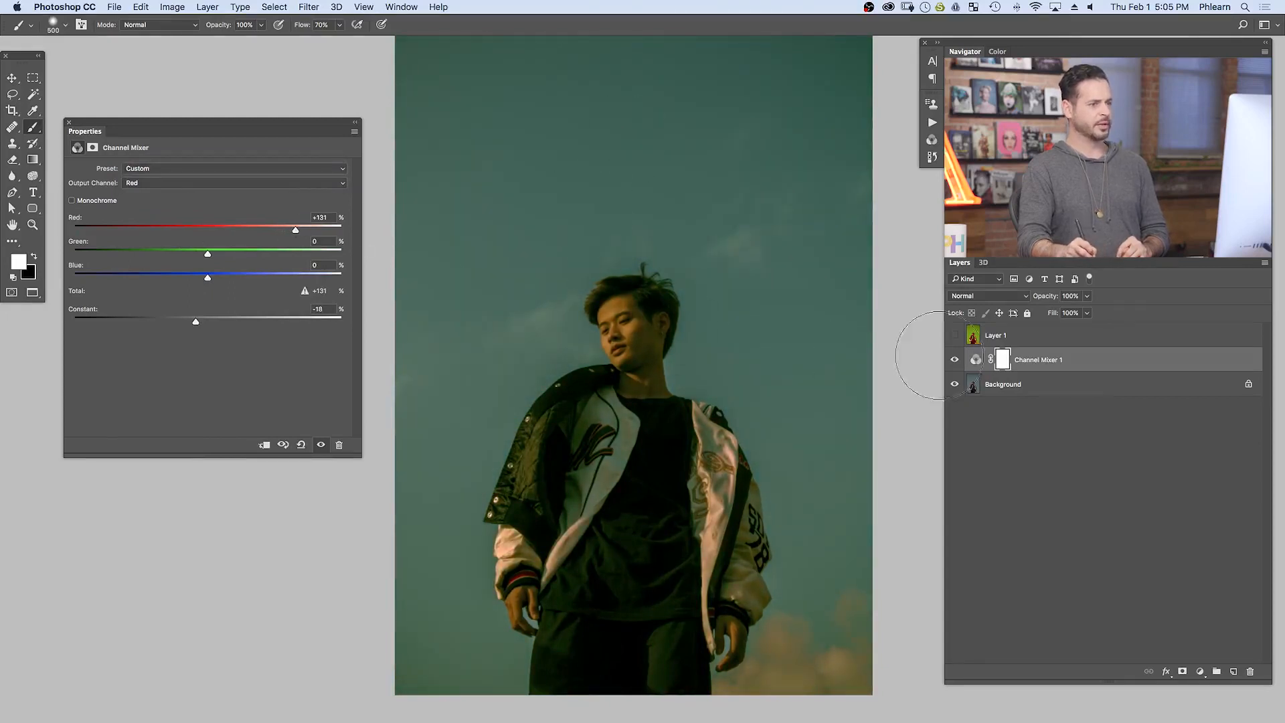
pyautogui.click(955, 361)
pyautogui.click(955, 361)
pyautogui.click(956, 362)
pyautogui.click(955, 361)
# Step: In the Green output channel, set green to +91% and the constant to +1%
pyautogui.click(194, 182)
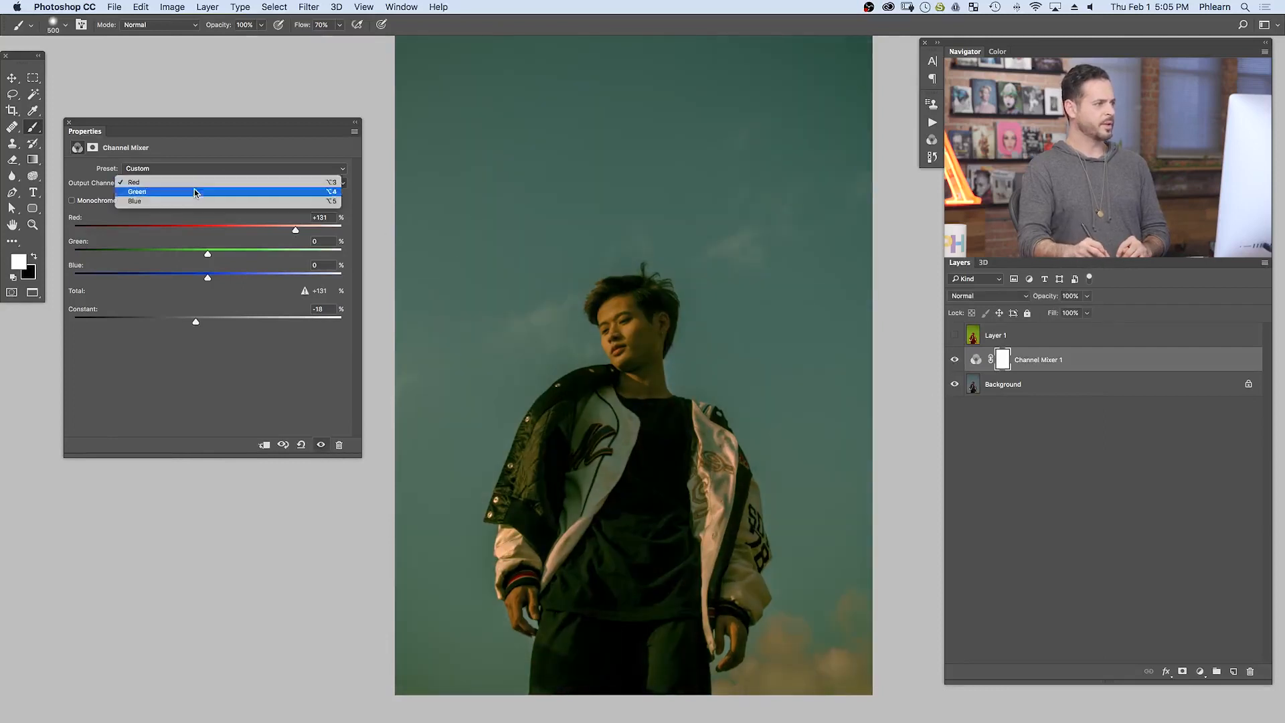
pyautogui.click(195, 192)
pyautogui.moveTo(277, 253); pyautogui.dragTo(268, 253)
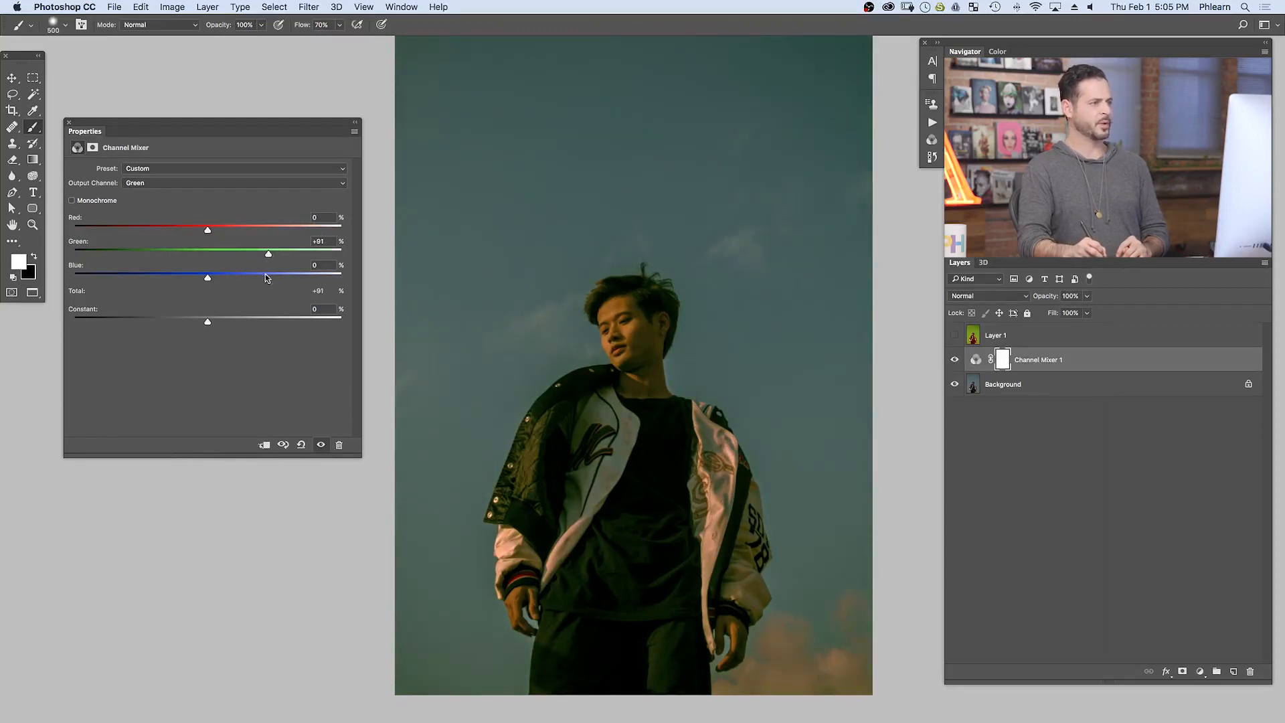
pyautogui.moveTo(208, 322); pyautogui.dragTo(211, 322)
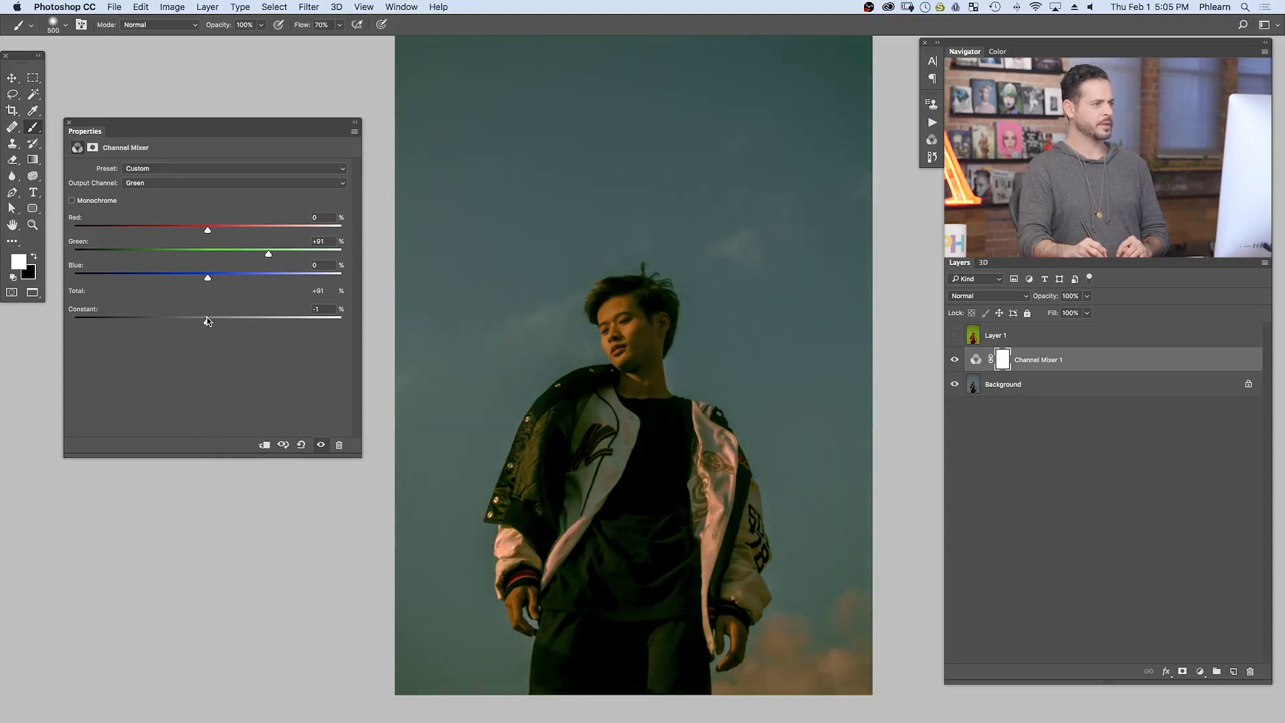
pyautogui.moveTo(208, 322); pyautogui.dragTo(209, 322)
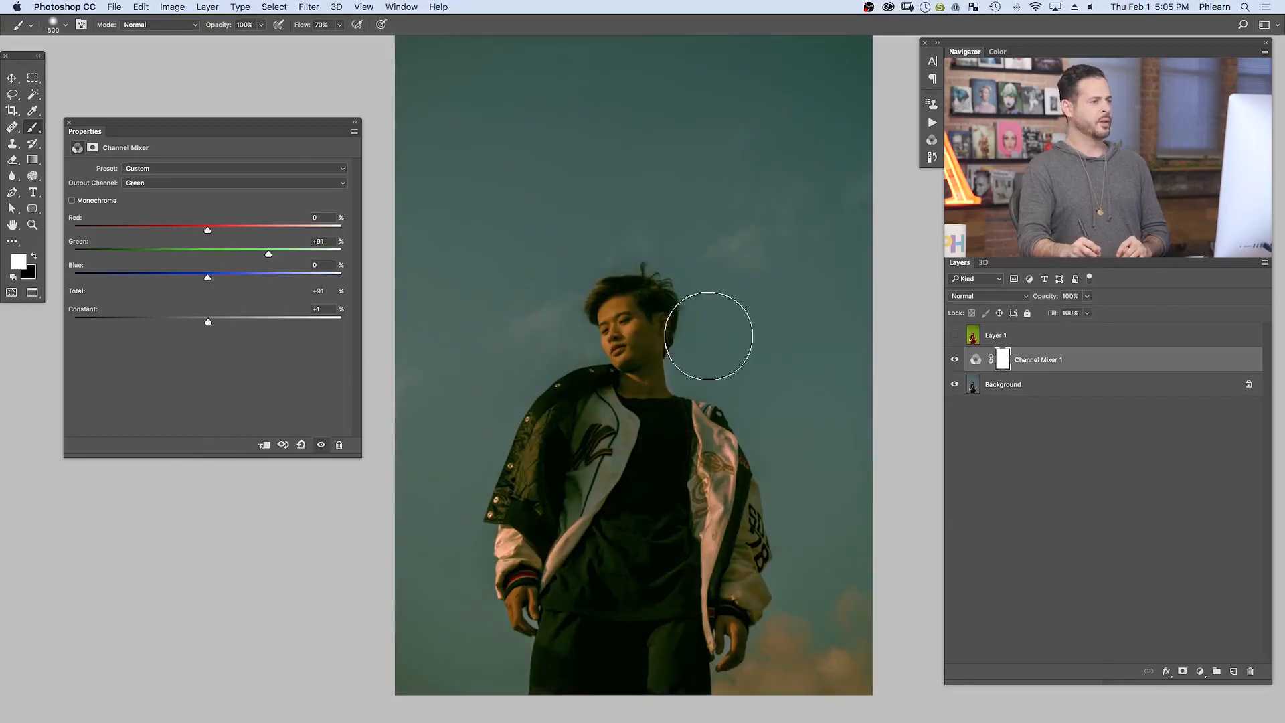
# Step: Save this grade as a second Channel Mixer preset, adding "2" to the first preset's name
pyautogui.click(151, 170)
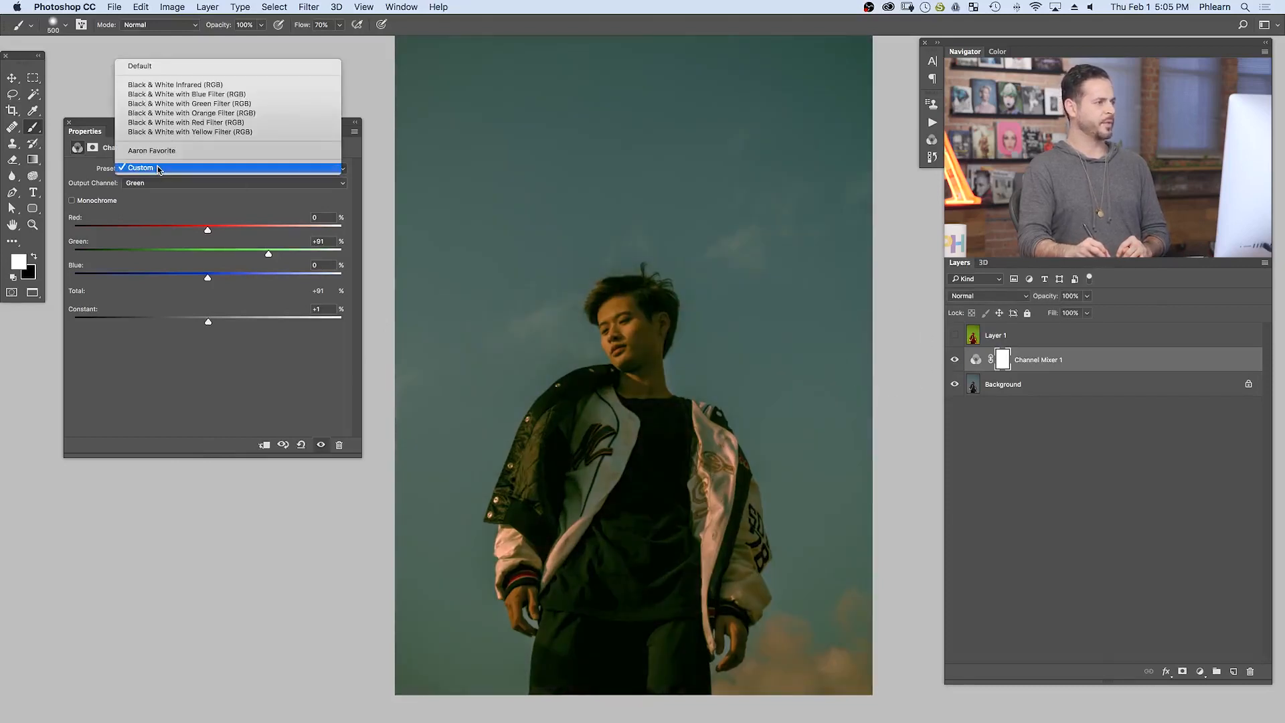
pyautogui.click(99, 172)
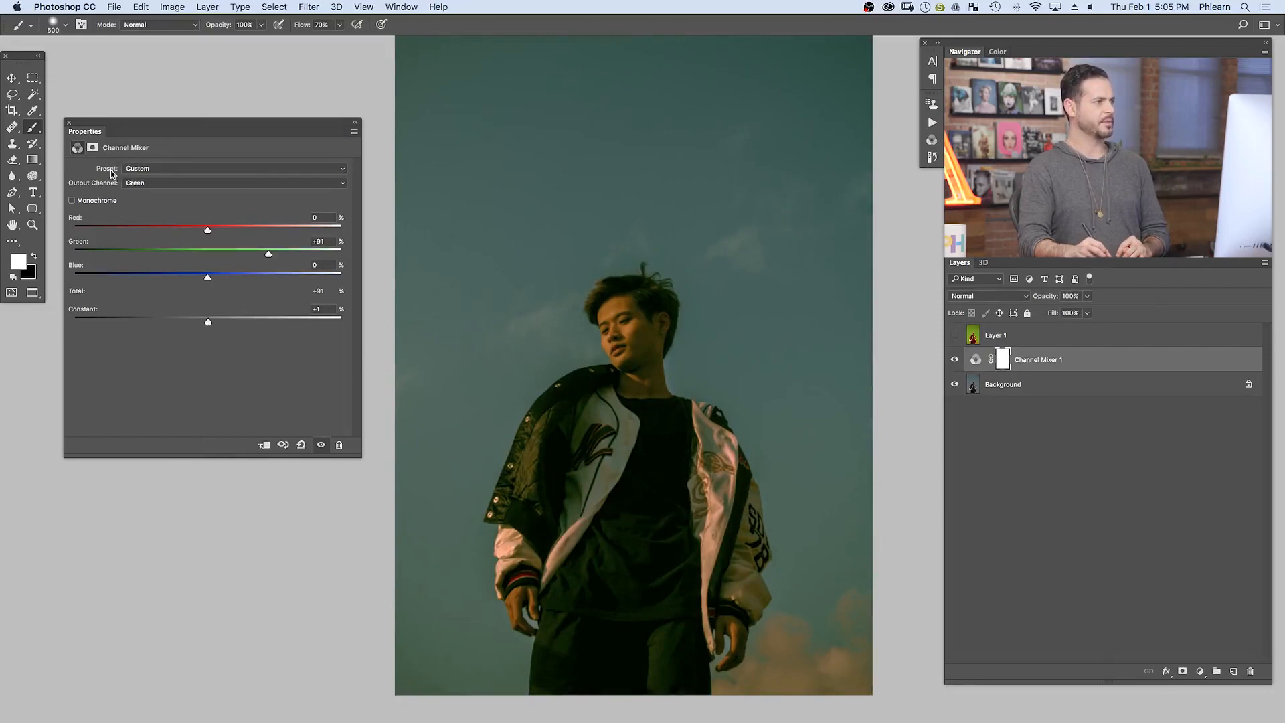
pyautogui.click(354, 131)
pyautogui.click(393, 156)
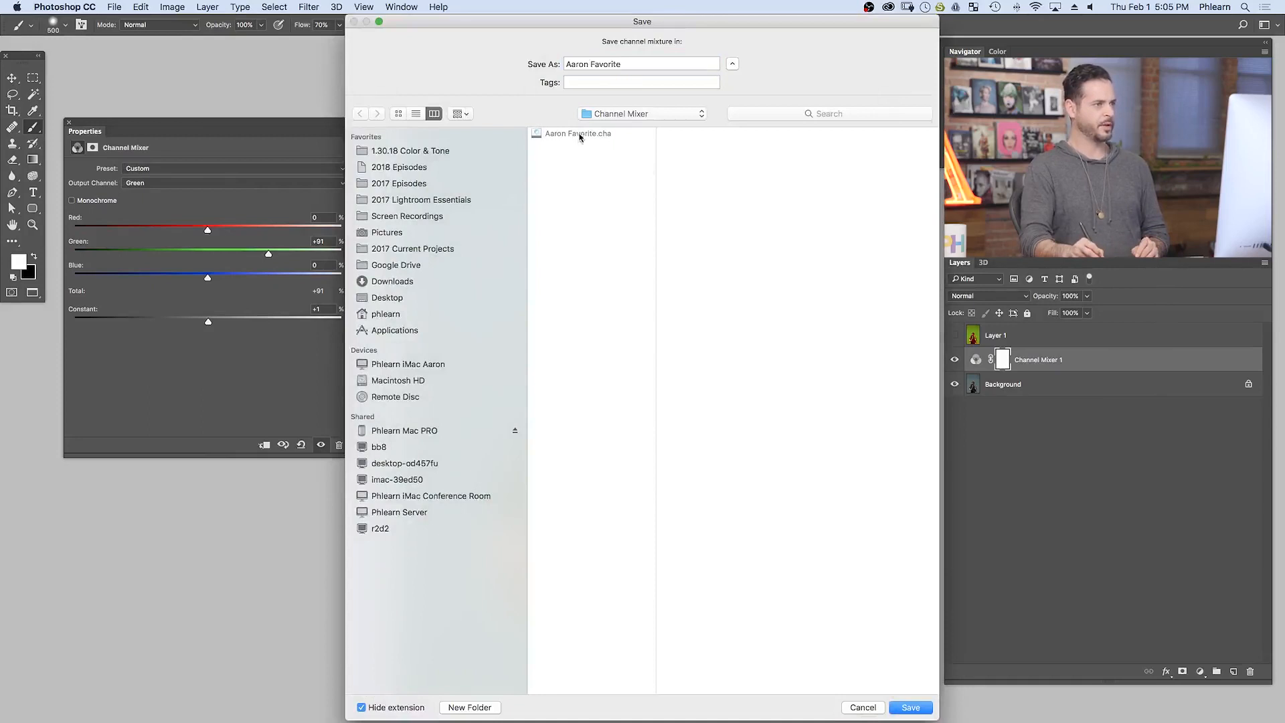
pyautogui.click(627, 62)
pyautogui.write('2')
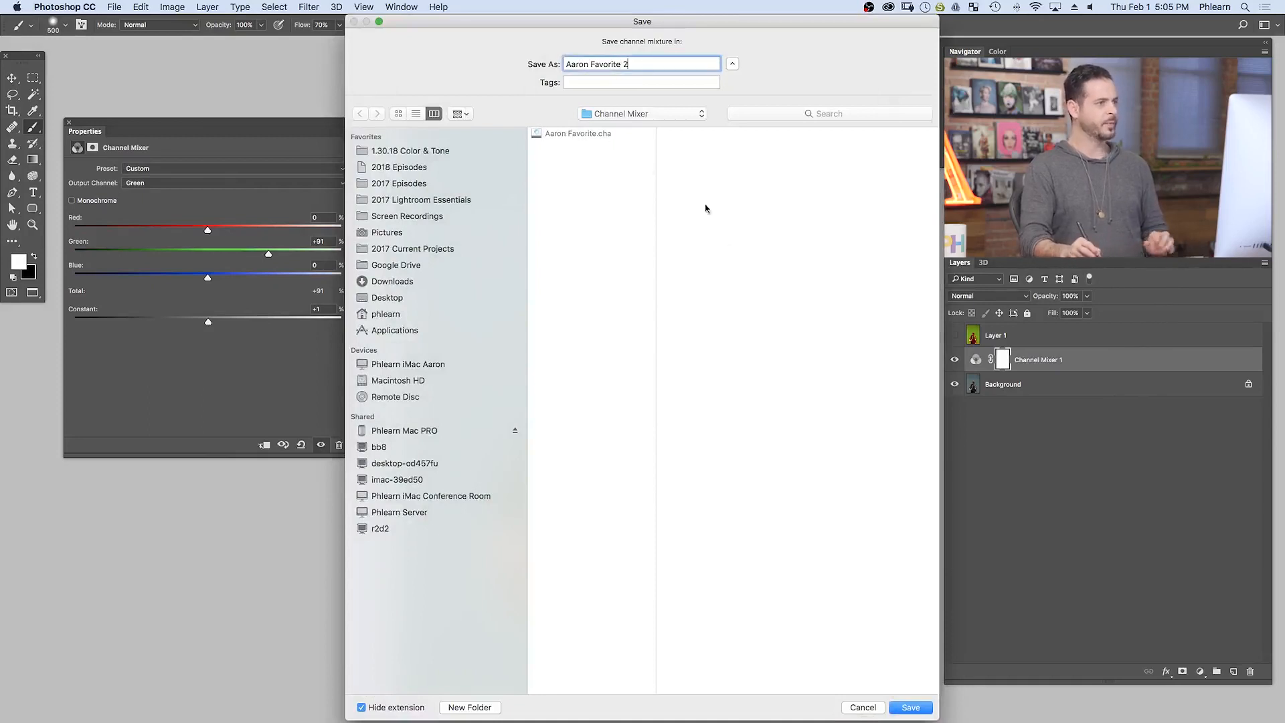
pyautogui.click(910, 707)
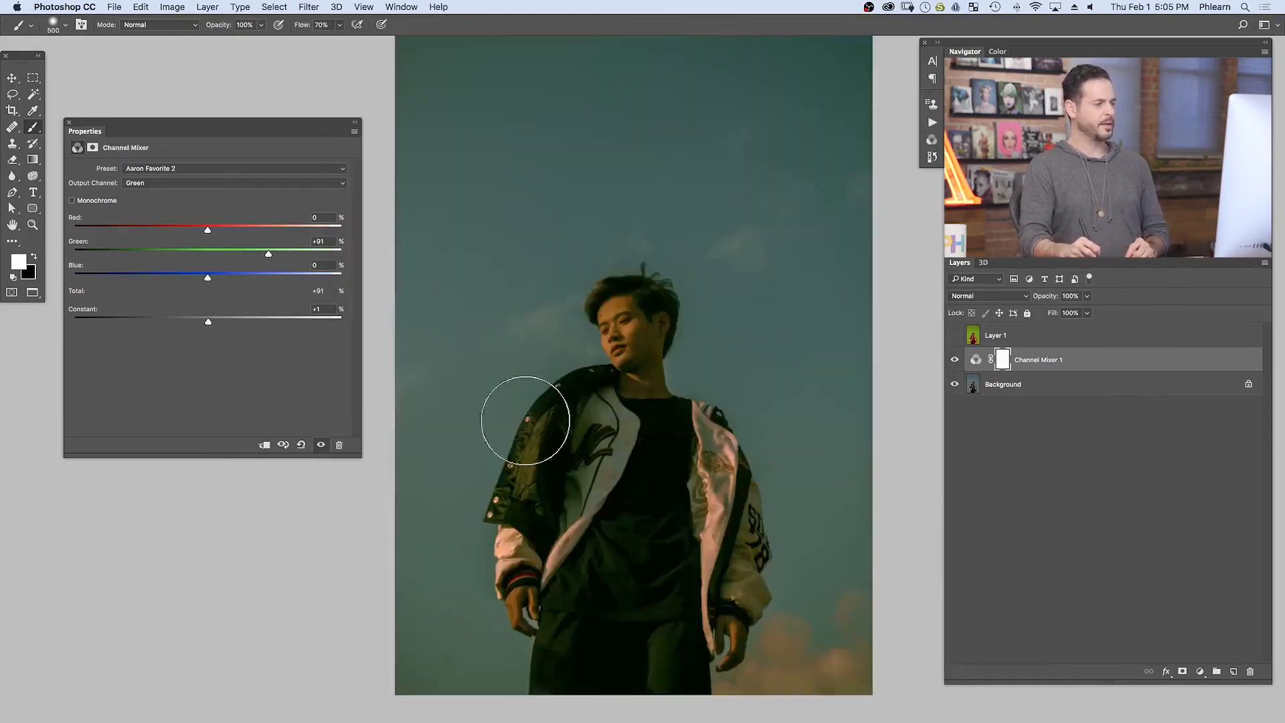
# Step: Compare the second color grade with the original photo by toggling the Channel Mixer 1 layer's visibility
pyautogui.click(955, 360)
pyautogui.click(955, 359)
pyautogui.click(955, 359)
pyautogui.click(955, 360)
pyautogui.click(955, 362)
pyautogui.click(954, 361)
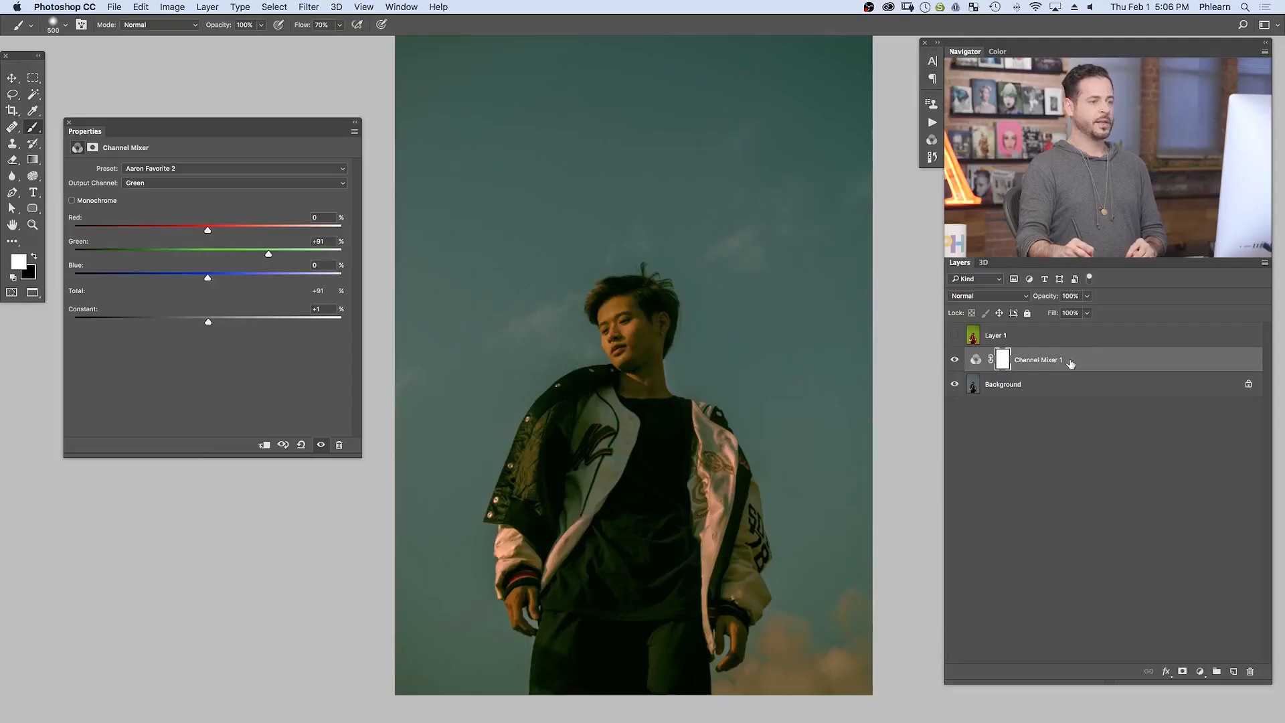
# Step: Hide the Channel Mixer 1 layer and add a new Channel Mixer adjustment layer with Monochrome enabled
pyautogui.click(955, 361)
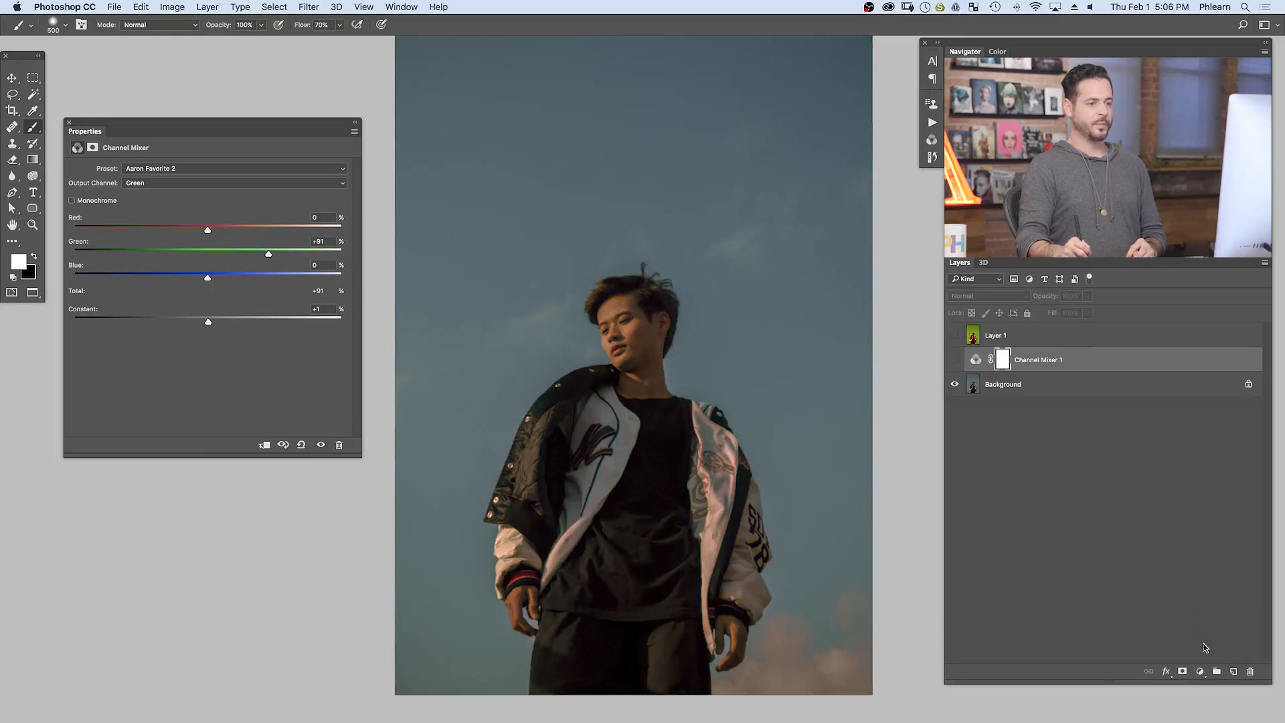
pyautogui.click(1200, 672)
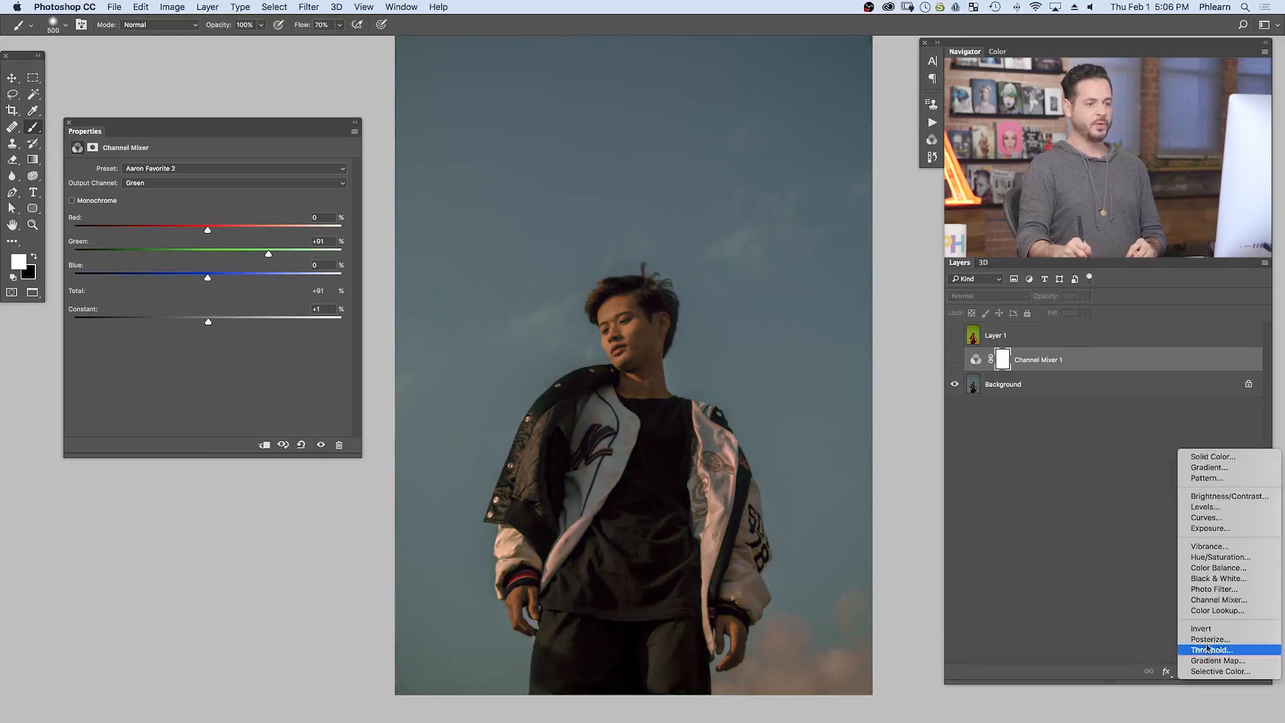
pyautogui.click(1219, 600)
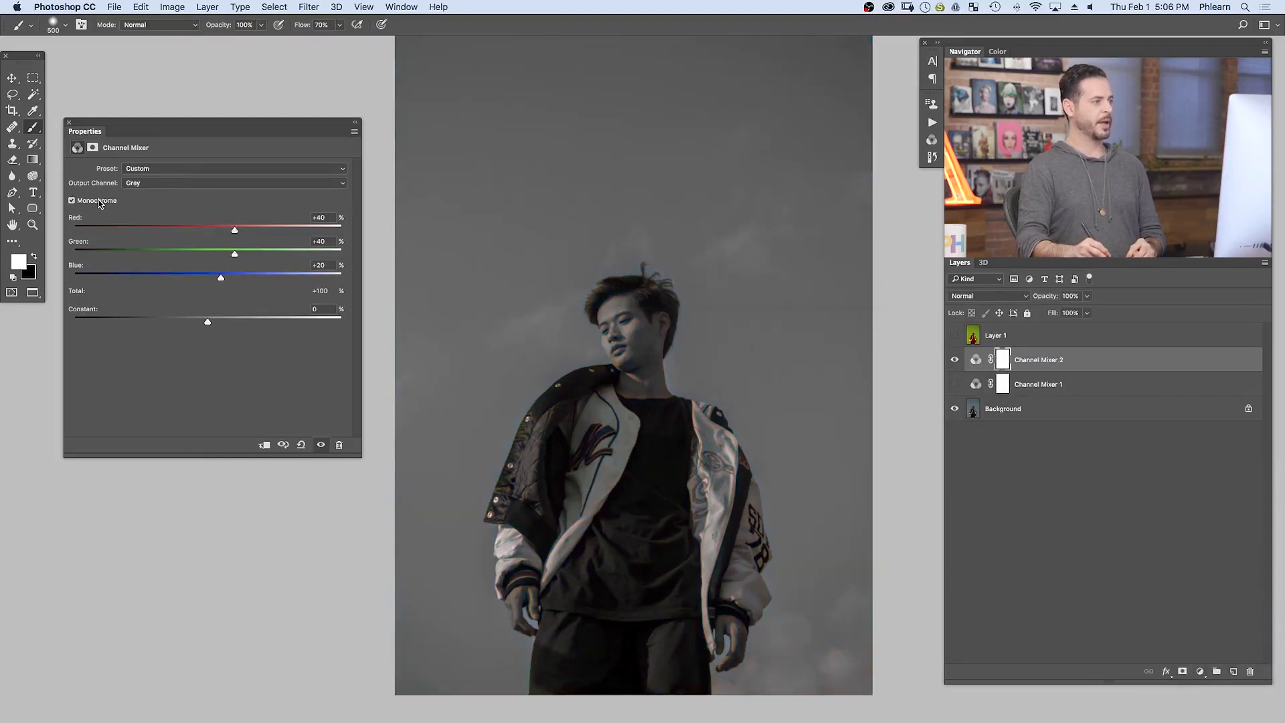
# Step: Try the Black & White presets one after another: Infrared, then the Blue, Green, Orange, Red and Yellow Filter versions
pyautogui.click(158, 169)
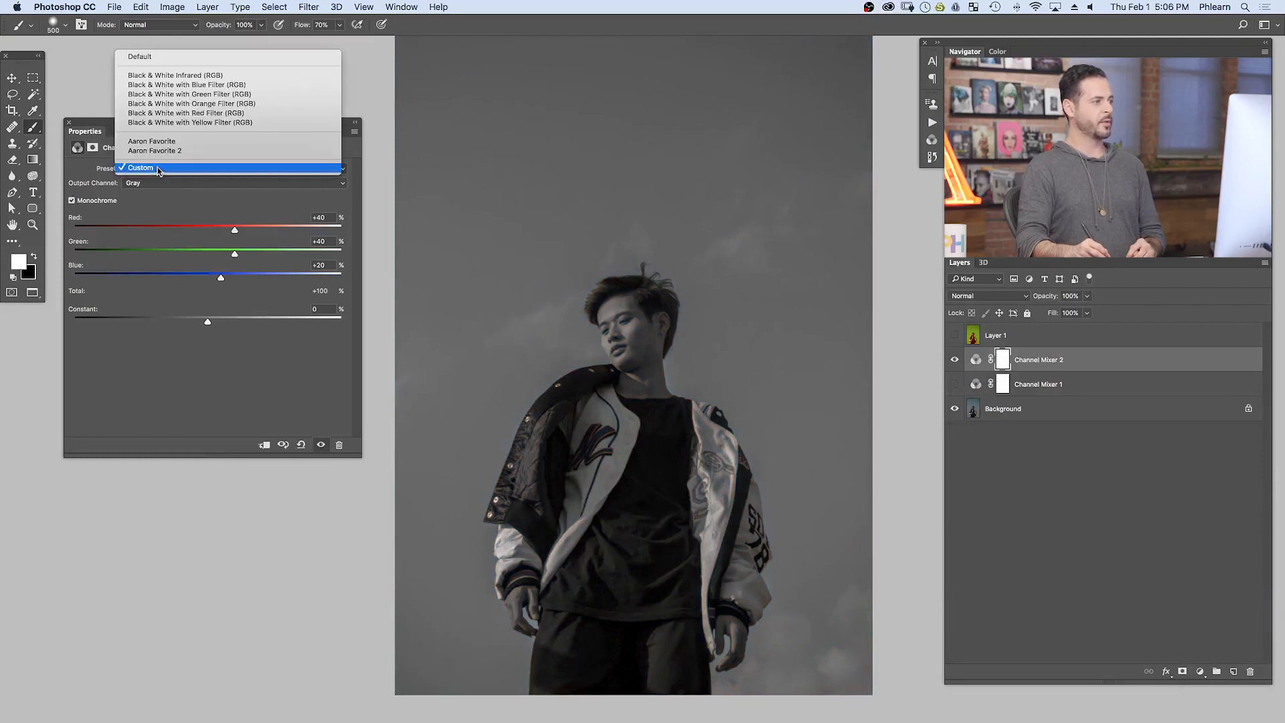
pyautogui.click(205, 76)
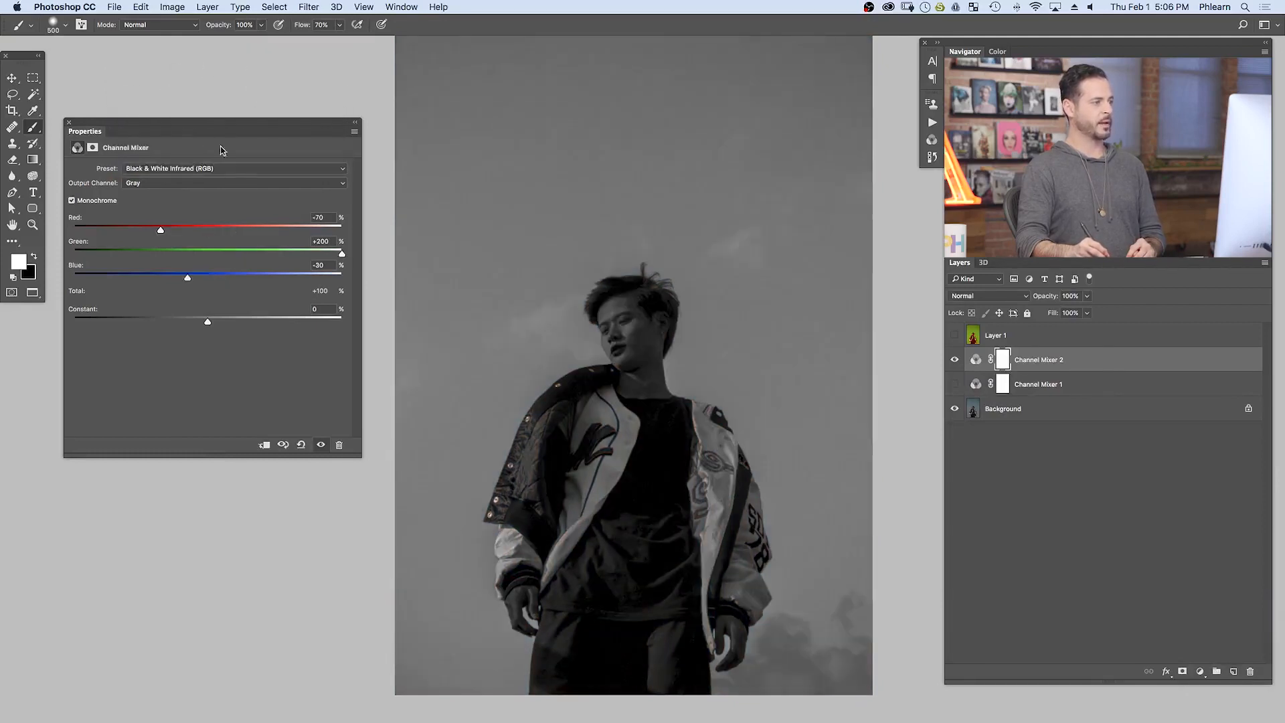
pyautogui.click(209, 170)
pyautogui.click(224, 177)
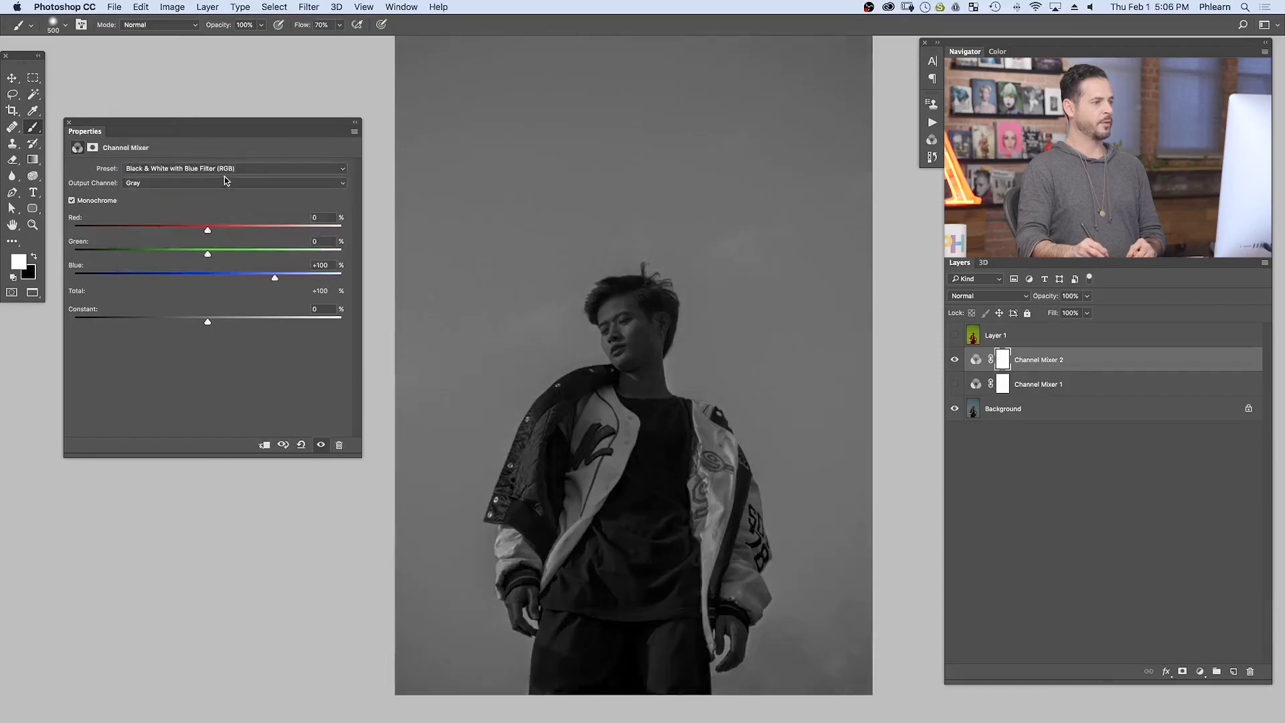
pyautogui.click(226, 173)
pyautogui.click(228, 178)
pyautogui.click(233, 172)
pyautogui.click(232, 177)
pyautogui.click(231, 169)
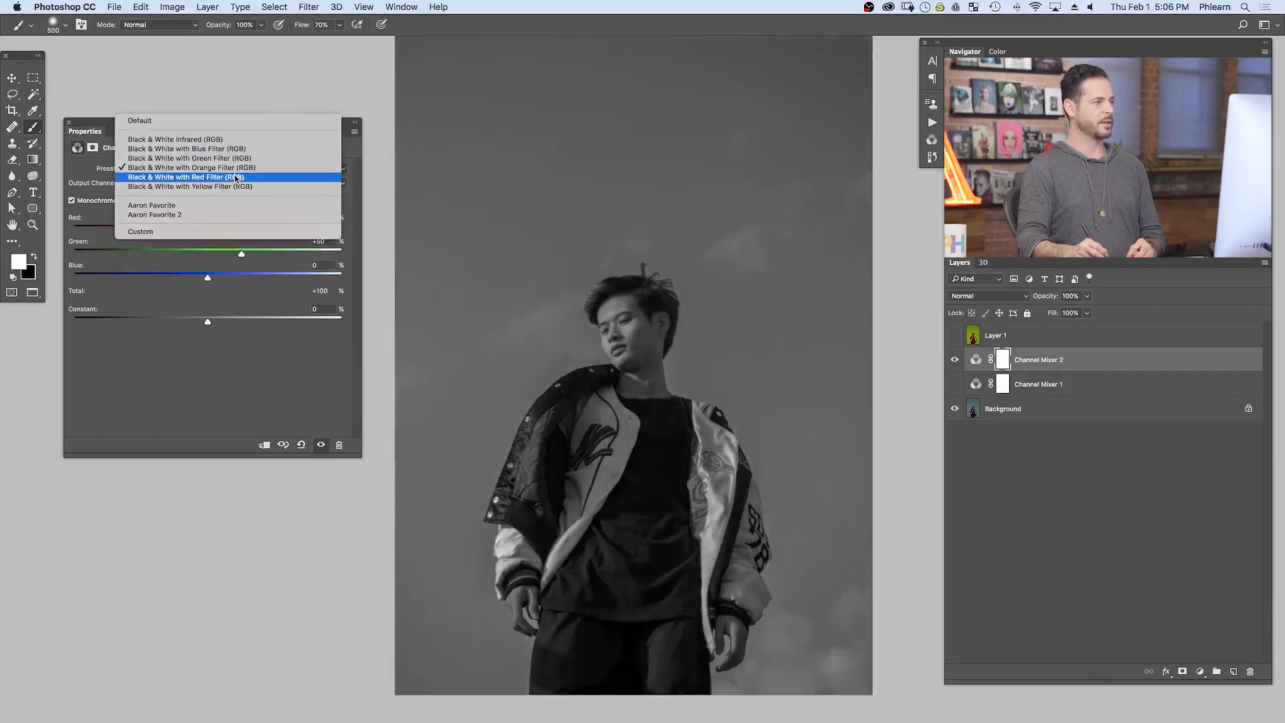
pyautogui.click(235, 178)
pyautogui.click(234, 169)
pyautogui.click(233, 174)
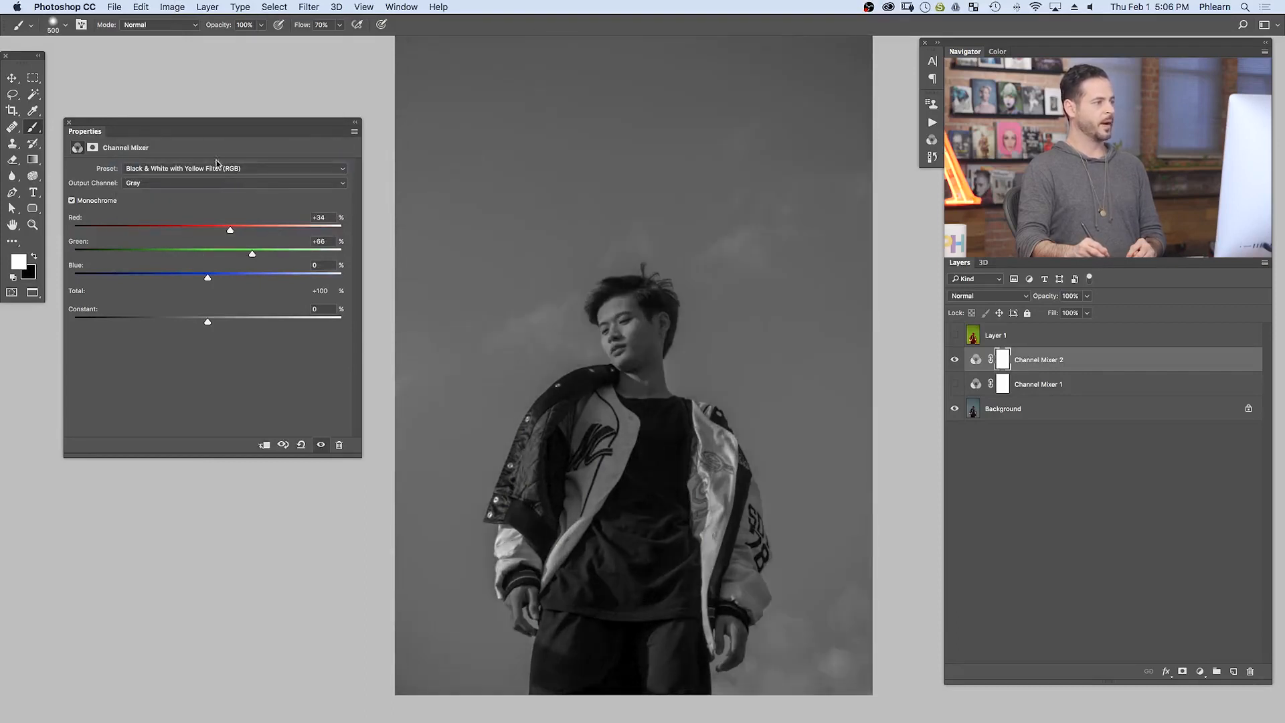
# Step: Build a custom monochrome mix in the Gray output channel with red +27%, green +68%, blue -44% and constant +15%
pyautogui.moveTo(233, 225); pyautogui.dragTo(187, 280)
pyautogui.click(171, 185)
pyautogui.click(170, 183)
pyautogui.click(169, 184)
pyautogui.click(143, 185)
pyautogui.moveTo(208, 322); pyautogui.dragTo(172, 279)
pyautogui.moveTo(269, 257)
pyautogui.mouseDown()
pyautogui.moveTo(216, 231)
pyautogui.moveTo(260, 258)
pyautogui.mouseUp()
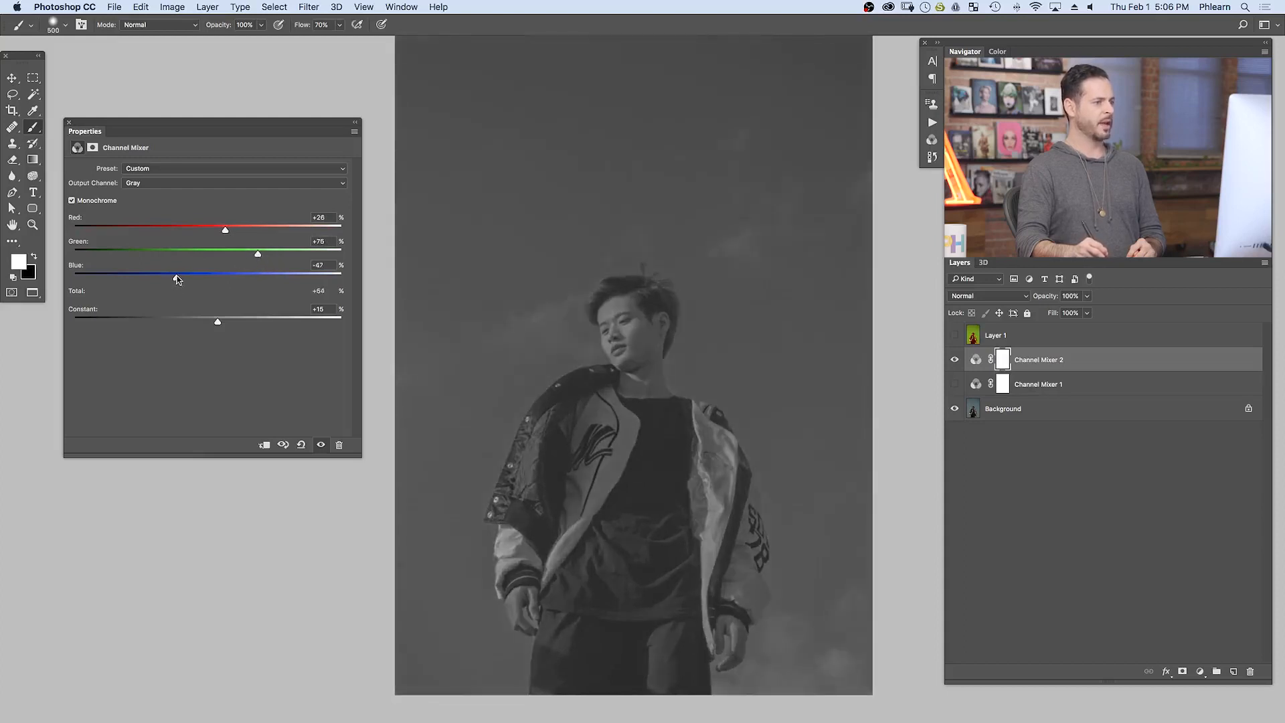
pyautogui.moveTo(177, 279); pyautogui.dragTo(186, 277)
pyautogui.moveTo(225, 230); pyautogui.dragTo(187, 279)
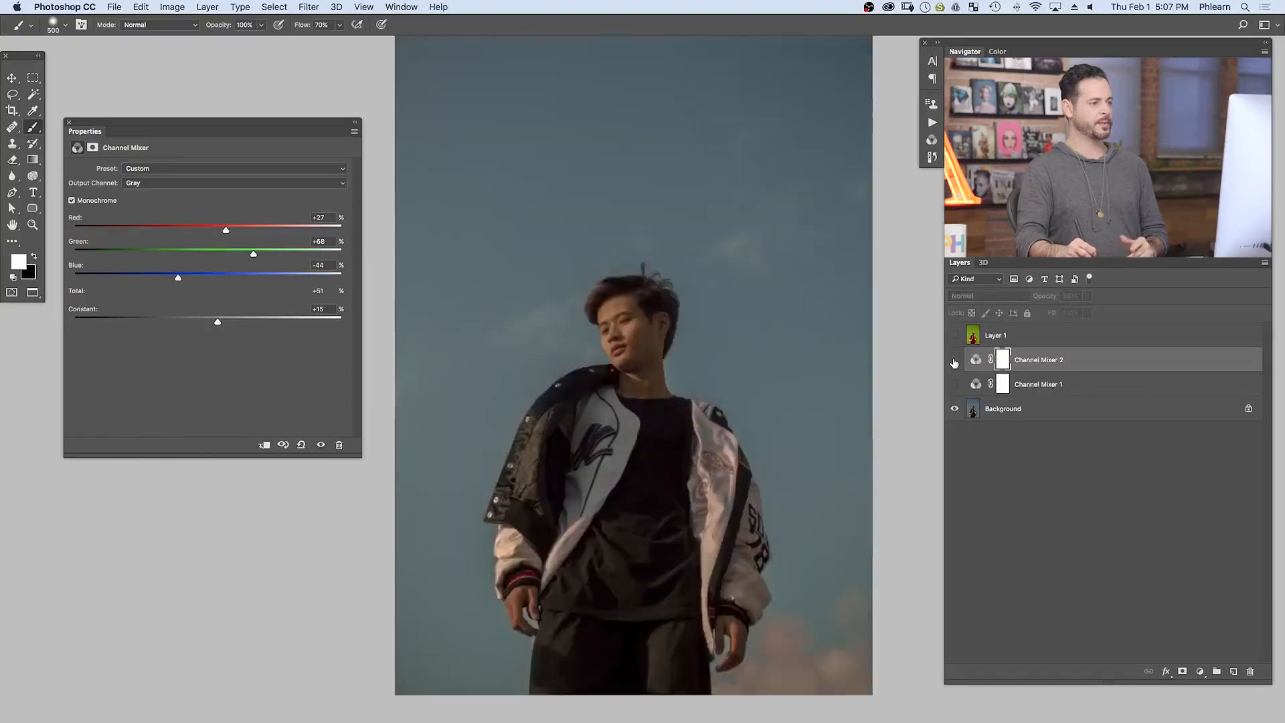
# Step: Compare the custom black-and-white version with the original color photo, leaving the Channel Mixer 2 layer visible
pyautogui.click(955, 361)
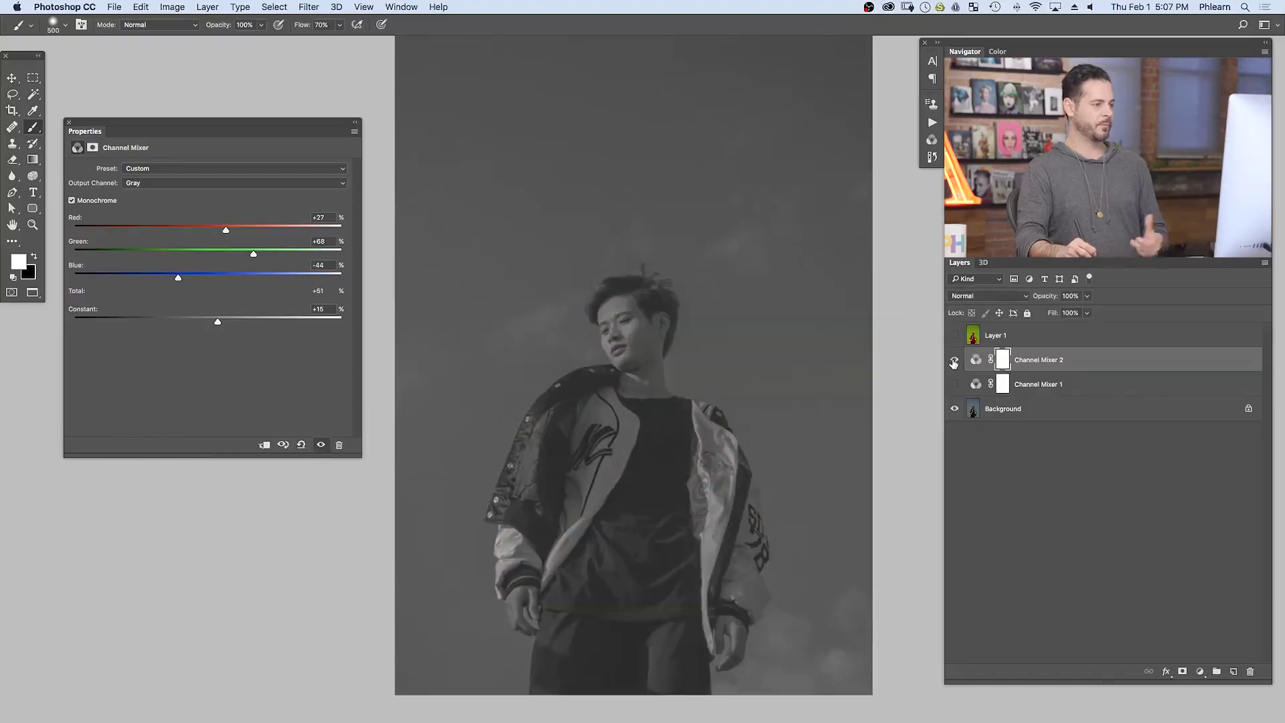
pyautogui.click(955, 360)
pyautogui.click(955, 360)
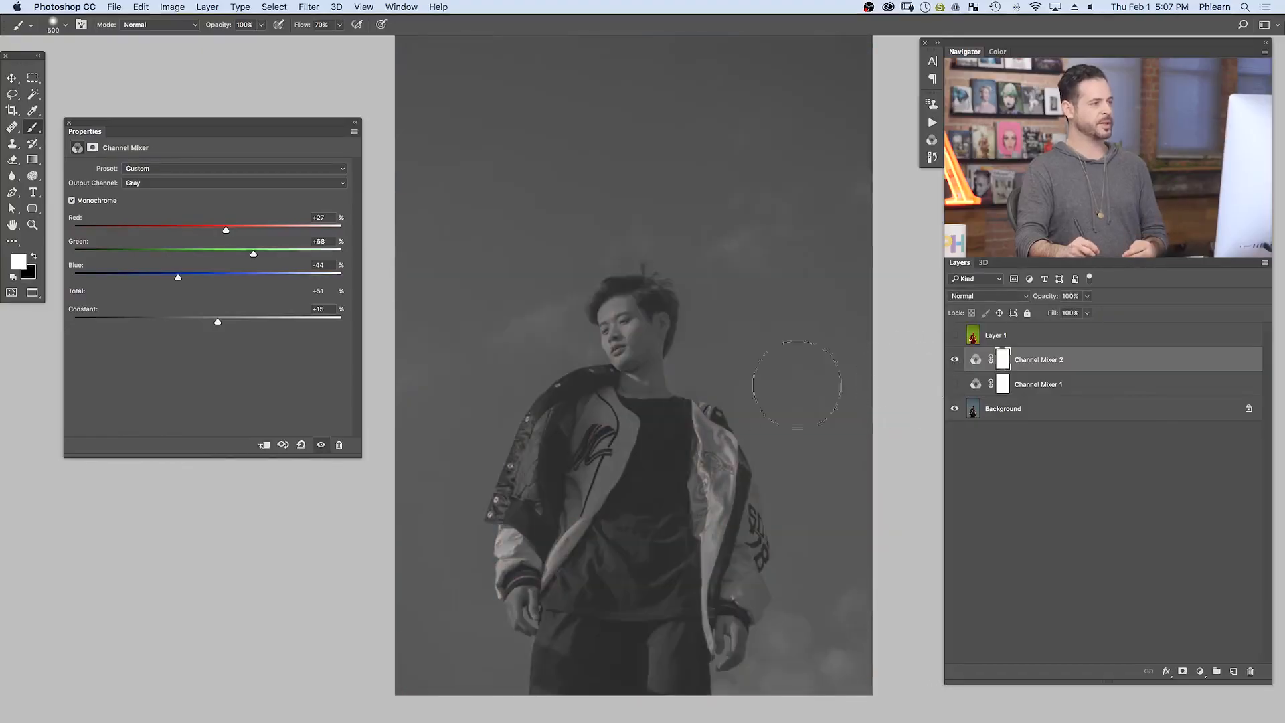